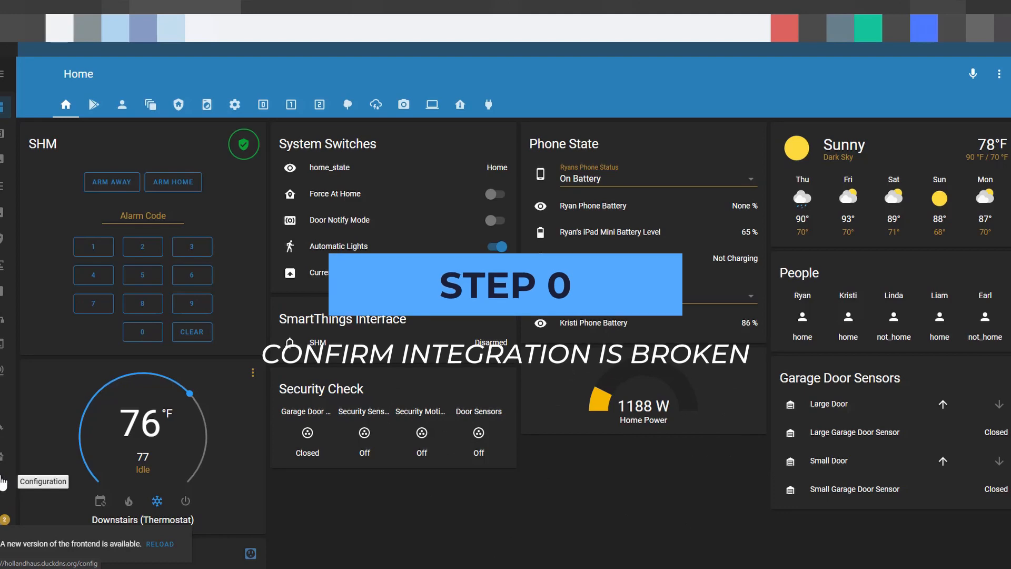
Open the device list of the SmartThings integration from the configuration and look through its devices
{"action": "left_click", "coordinate": [2, 482]}
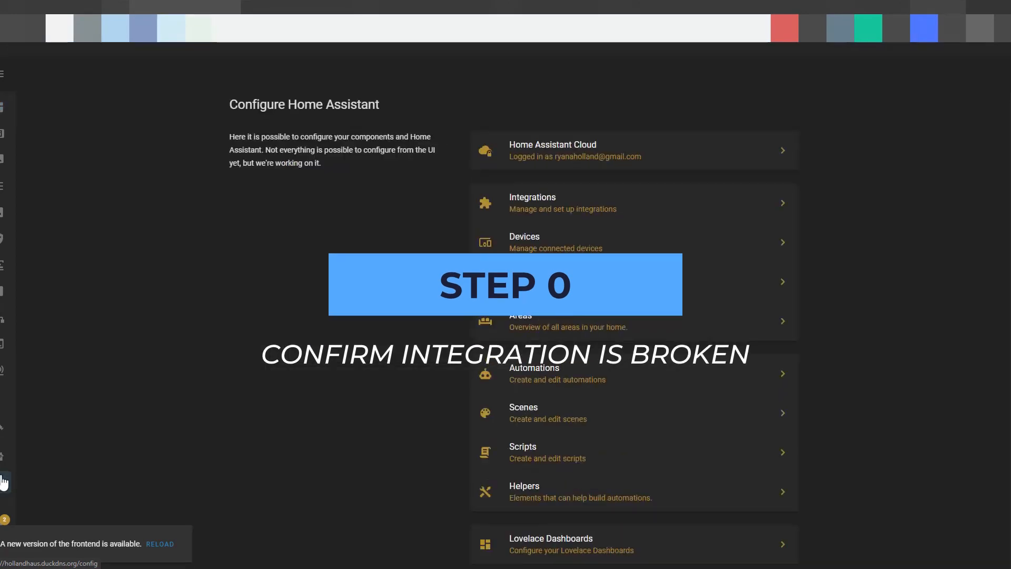
{"action": "left_click", "coordinate": [551, 217]}
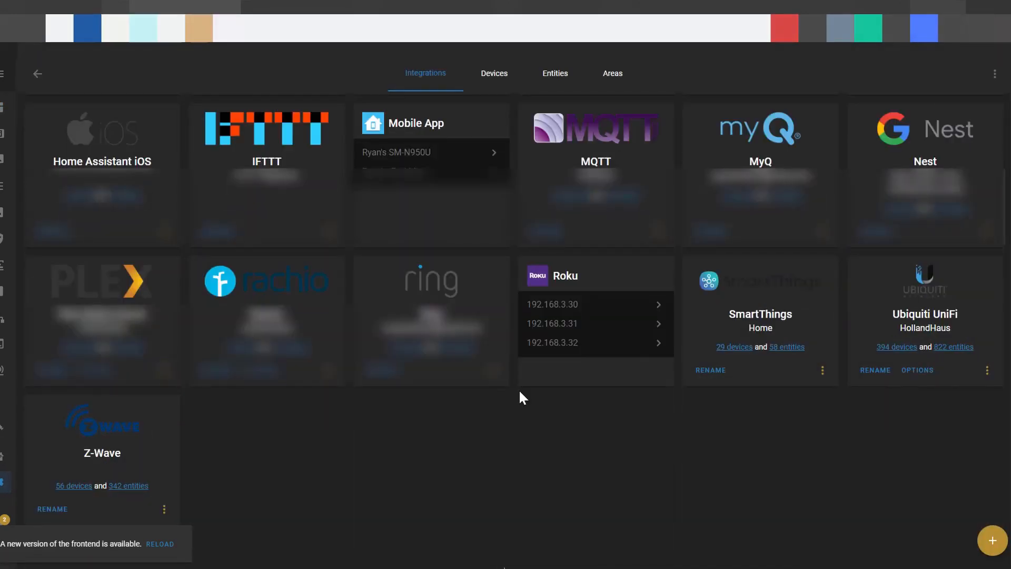
{"action": "left_click", "coordinate": [745, 347]}
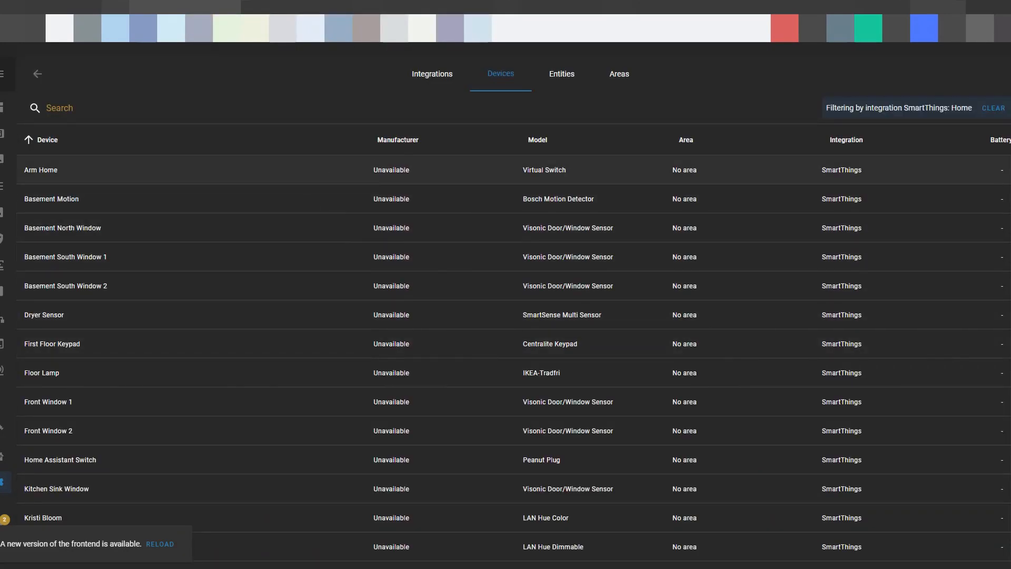
{"action": "scroll", "coordinate": [366, 280], "scroll_direction": "down", "scroll_amount": 9}
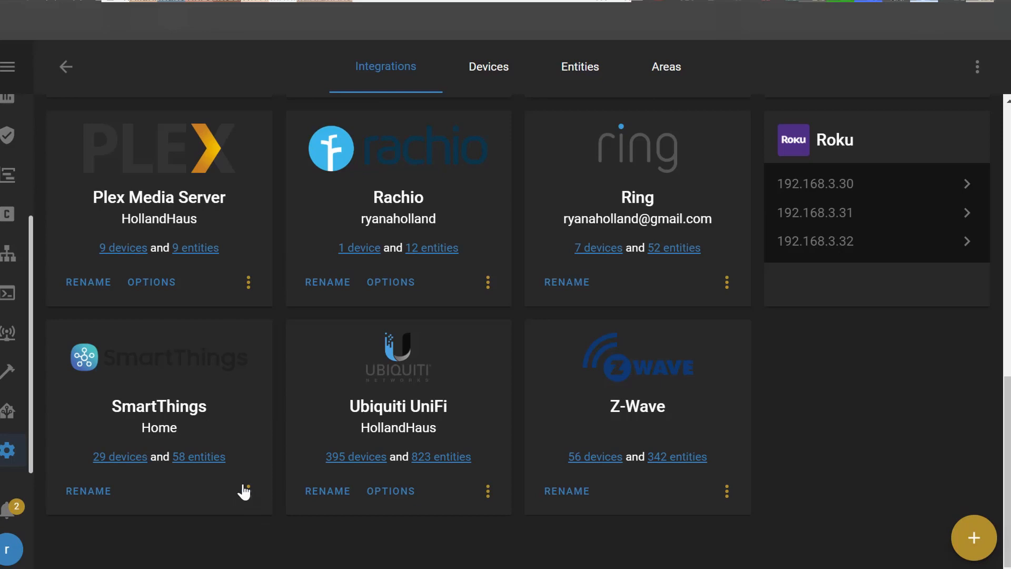
Delete the SmartThings integration from the configured integrations and confirm the removal
{"action": "left_click", "coordinate": [249, 492]}
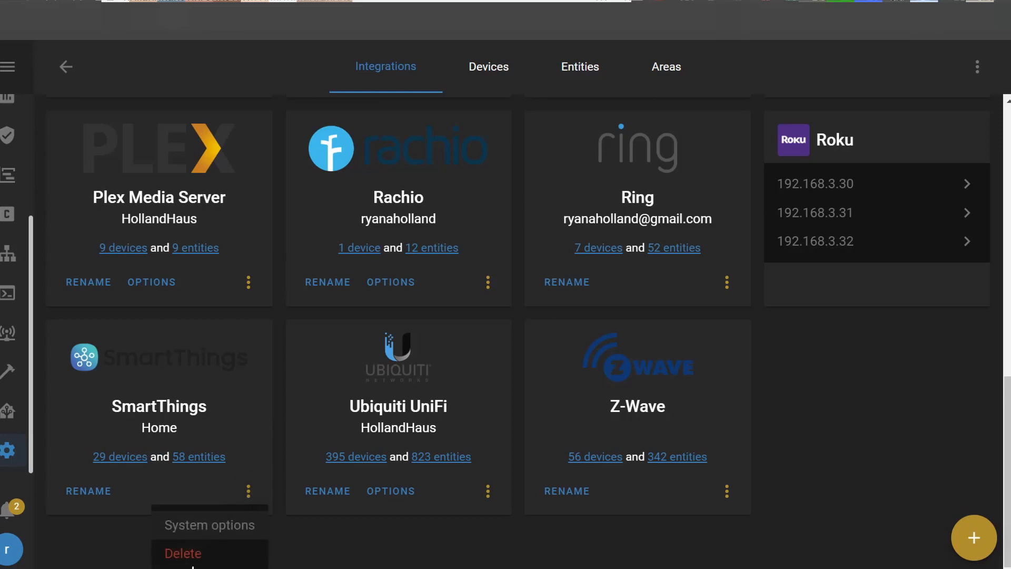
{"action": "left_click", "coordinate": [196, 556]}
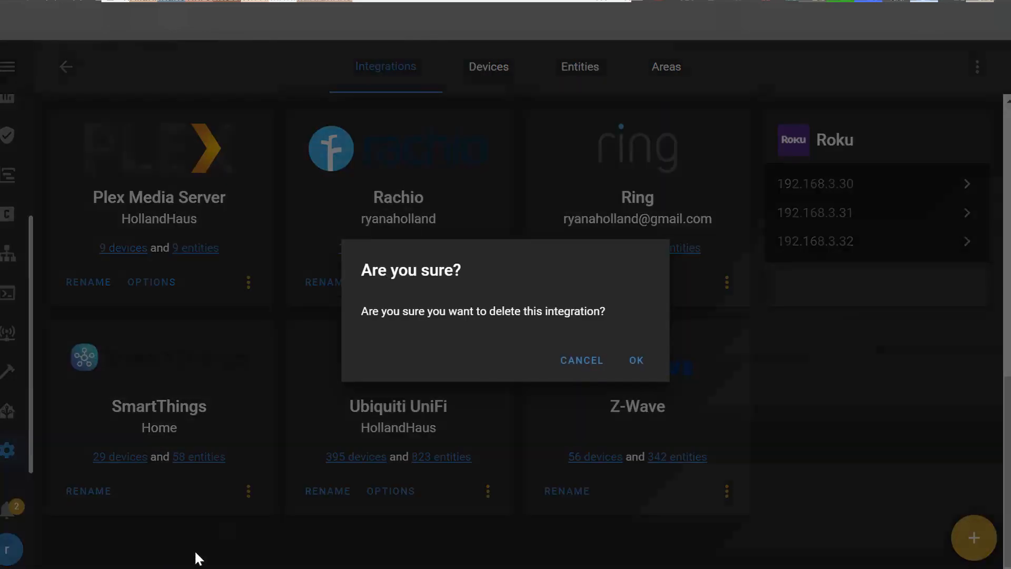
{"action": "left_click", "coordinate": [636, 363]}
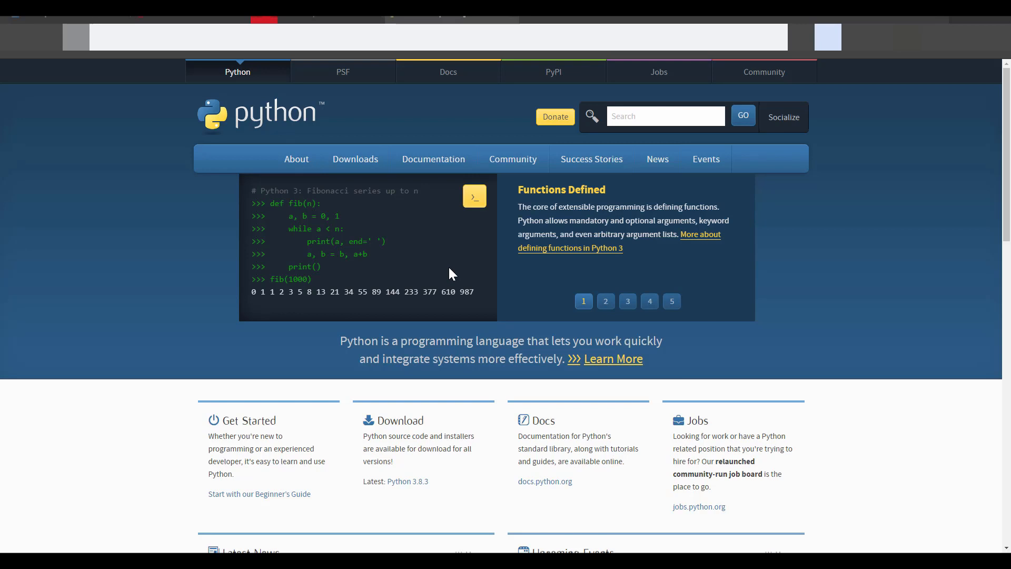
Open the downloads page on the Python website and look through the available releases
{"action": "mouse_move", "coordinate": [355, 159]}
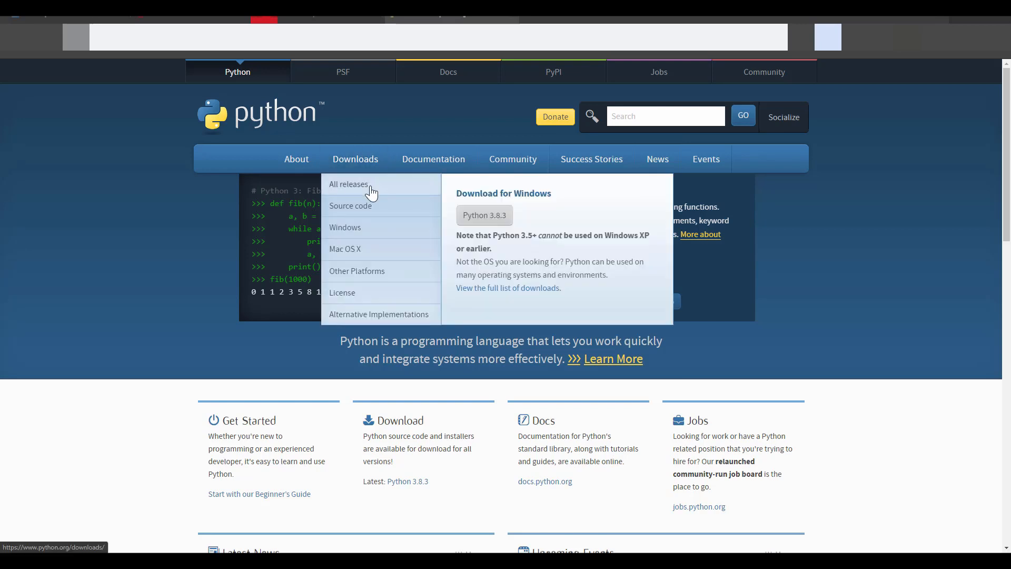
{"action": "left_click", "coordinate": [352, 170]}
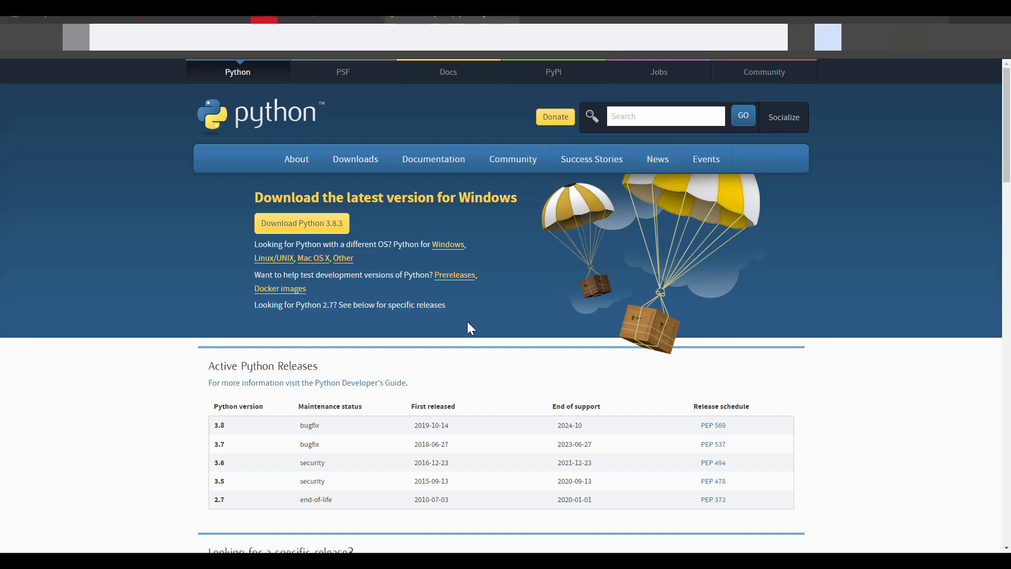
{"action": "scroll", "coordinate": [468, 323], "scroll_direction": "down", "scroll_amount": 1}
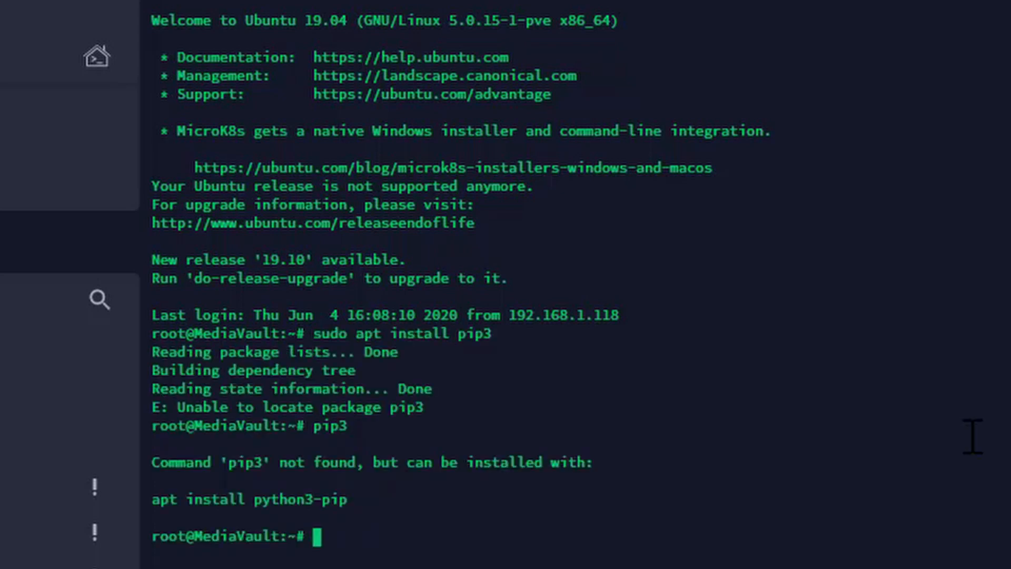
Install the python3-pip package with sudo apt, accept the additional packages, and run pip3 to check it
{"action": "type", "text": "sudo apt install"}
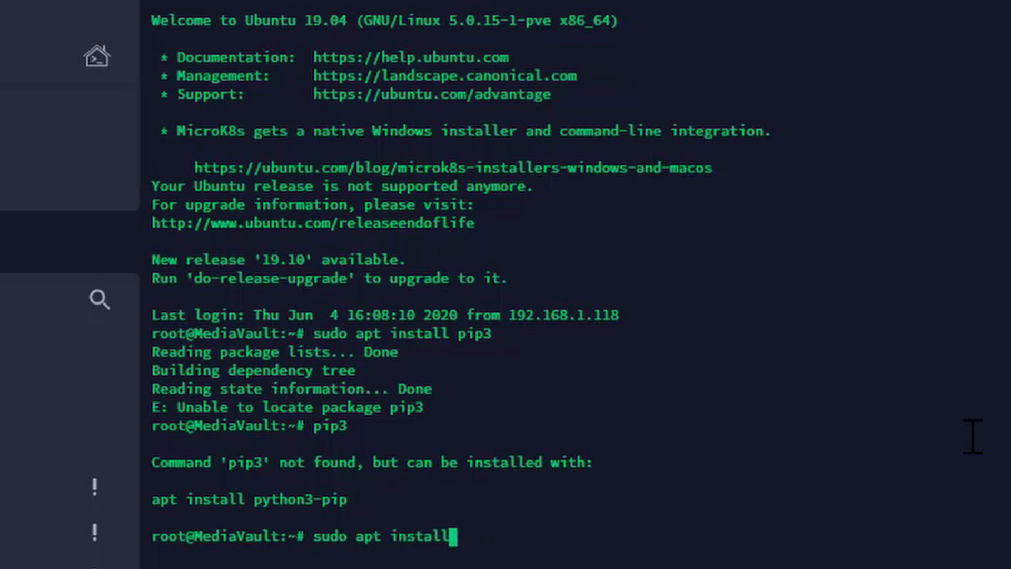
{"action": "type", "text": " pythjo"}
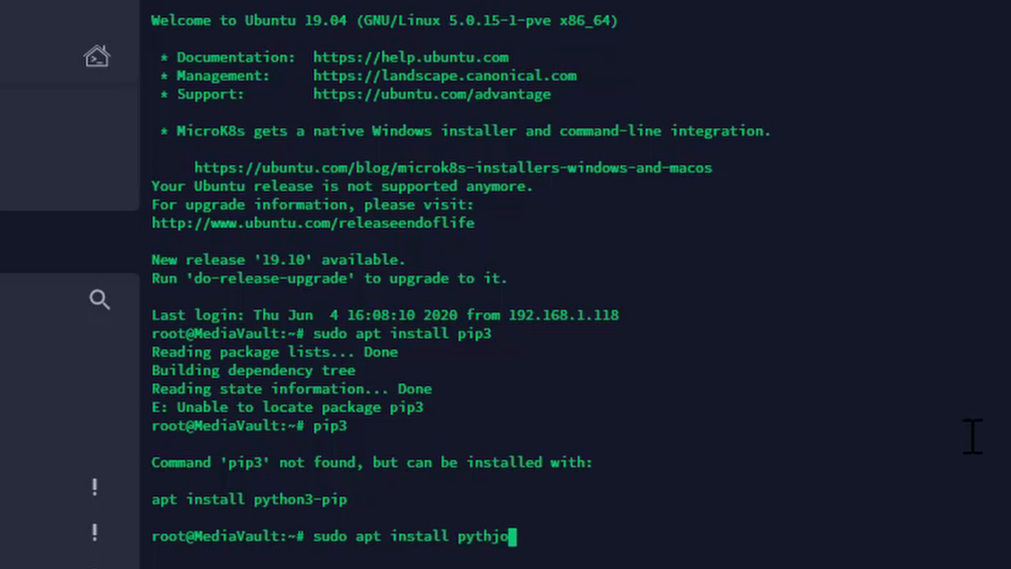
{"action": "key", "text": "BackSpace"}
{"action": "key", "text": "BackSpace"}
{"action": "type", "text": "on3-pip"}
{"action": "key", "text": "Return"}
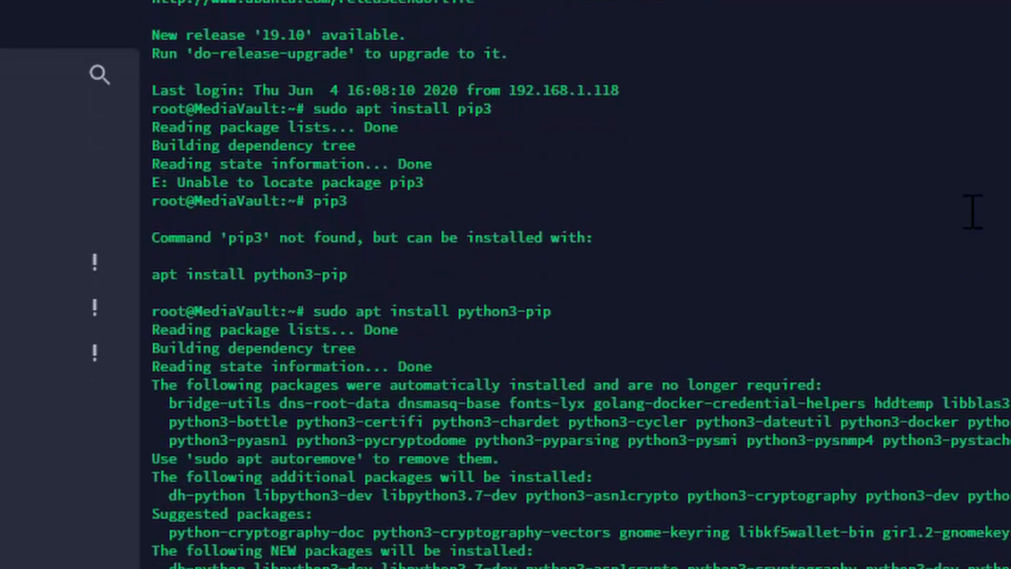
{"action": "type", "text": "y"}
{"action": "key", "text": "Return"}
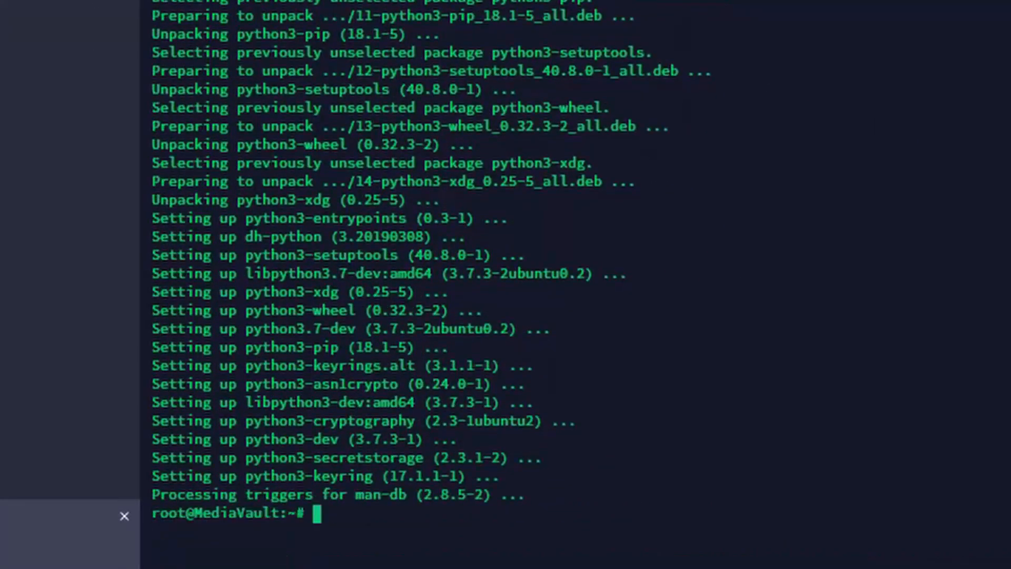
{"action": "type", "text": "pip3"}
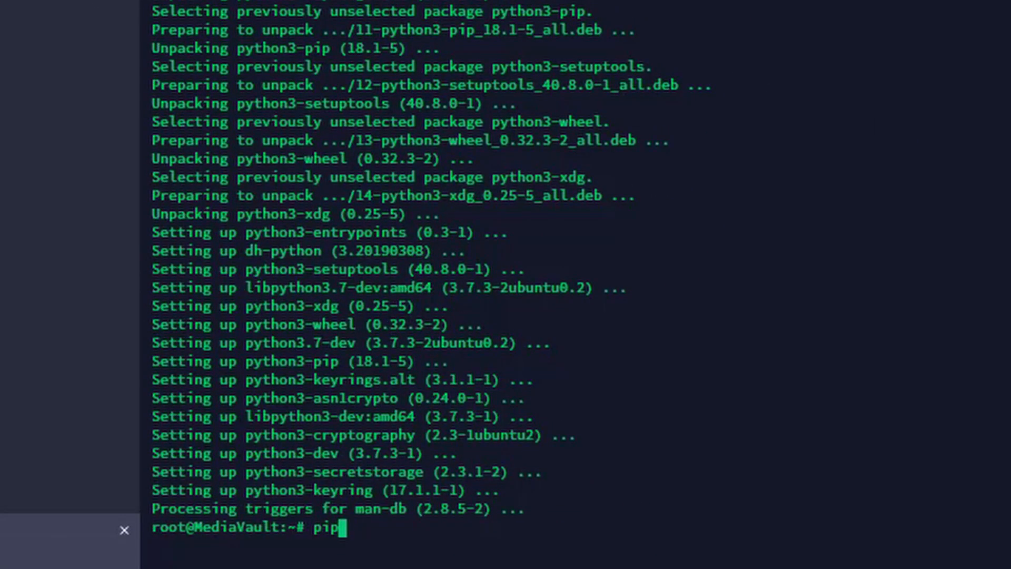
{"action": "key", "text": "Return"}
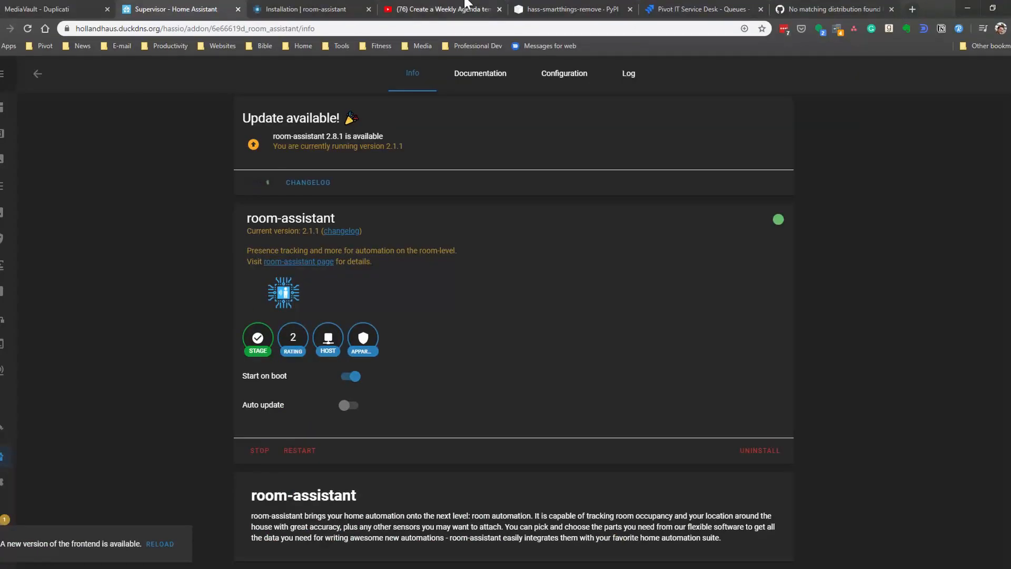
Copy the pip install hass_smartthings_remove command from the package's PyPI page
{"action": "left_click", "coordinate": [564, 9]}
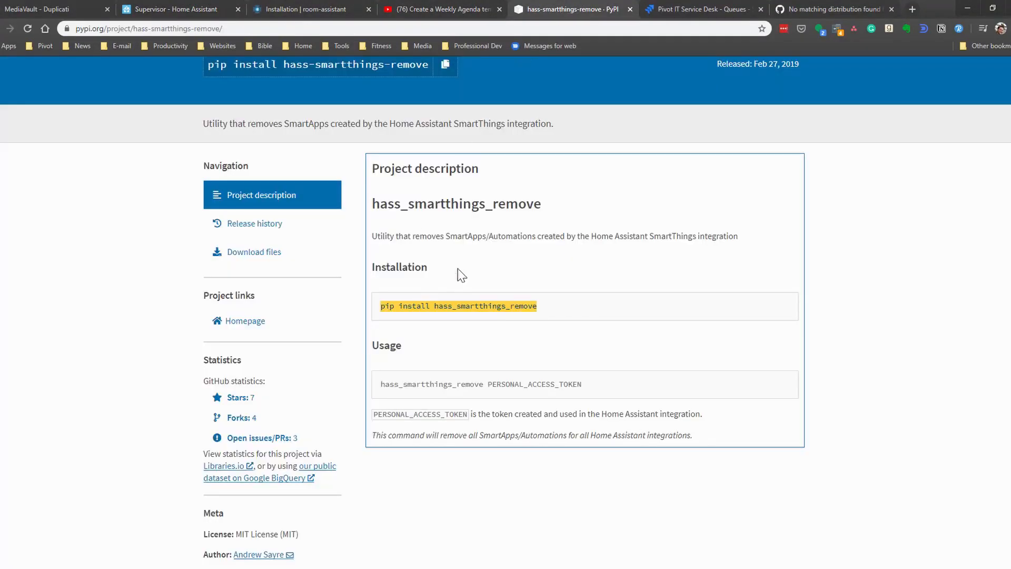
{"action": "right_click", "coordinate": [451, 306]}
{"action": "left_click", "coordinate": [471, 312]}
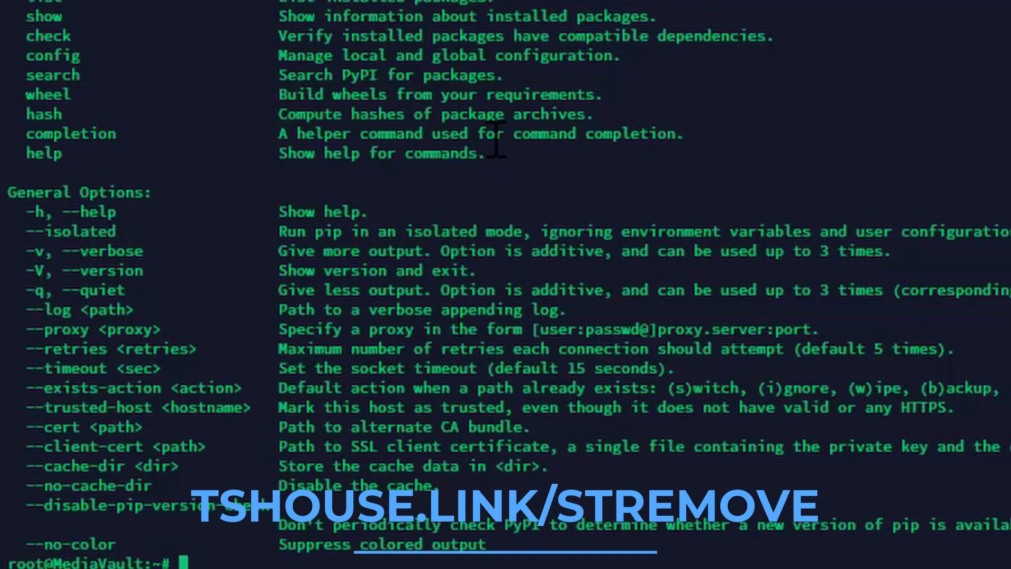
Paste the copied command into the terminal, change pip to pip3, and run pip3 install hass_smartthings_remove
{"action": "right_click", "coordinate": [205, 559]}
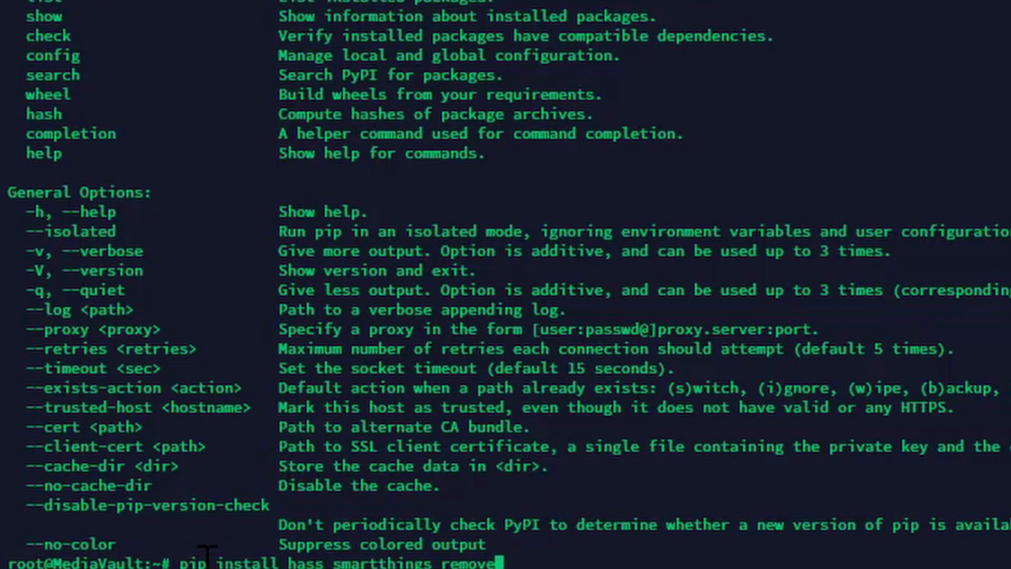
{"action": "key", "text": "Left"}
{"action": "key", "text": "Left"}
{"action": "key", "text": "Left"}
{"action": "key", "text": "Left"}
{"action": "key", "text": "Left"}
{"action": "key", "text": "Left"}
{"action": "key", "text": "Left"}
{"action": "key", "text": "Left"}
{"action": "key", "text": "Left"}
{"action": "key", "text": "Left"}
{"action": "key", "text": "Left"}
{"action": "key", "text": "Left"}
{"action": "key", "text": "Left"}
{"action": "key", "text": "Left"}
{"action": "key", "text": "Left"}
{"action": "key", "text": "Left"}
{"action": "key", "text": "Left"}
{"action": "key", "text": "Left"}
{"action": "key", "text": "Left"}
{"action": "key", "text": "Left"}
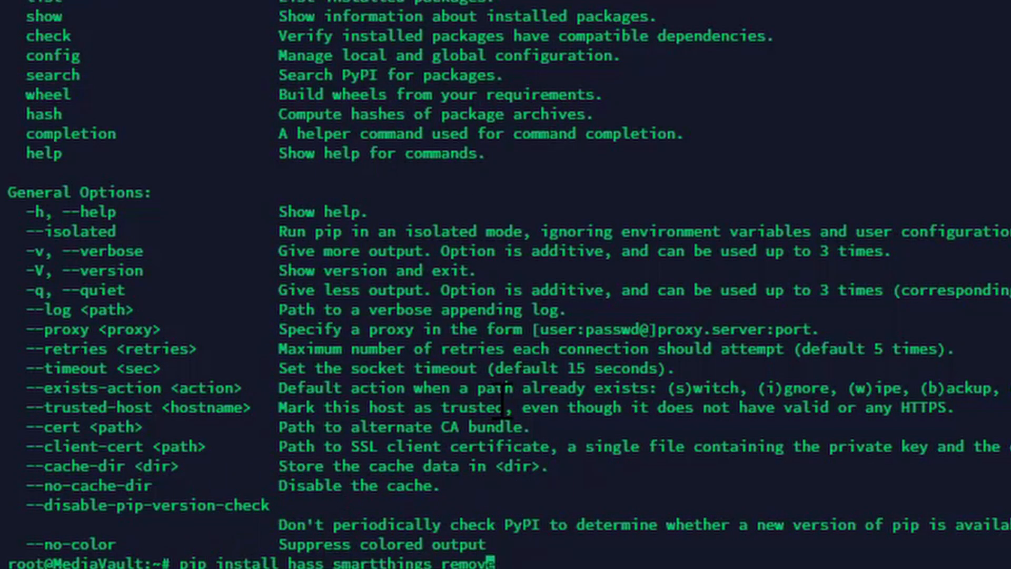
{"action": "type", "text": "3"}
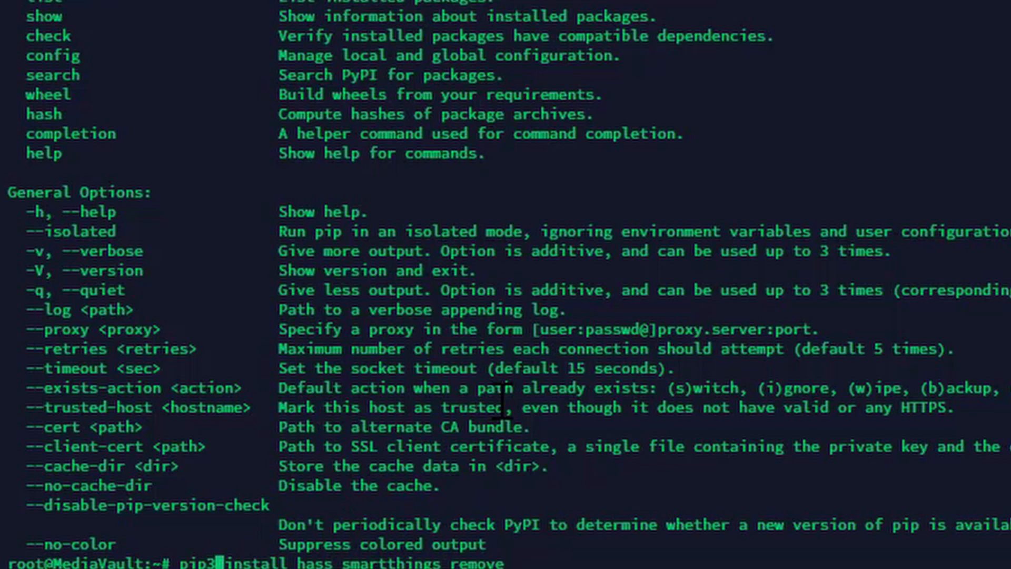
{"action": "key", "text": "Return"}
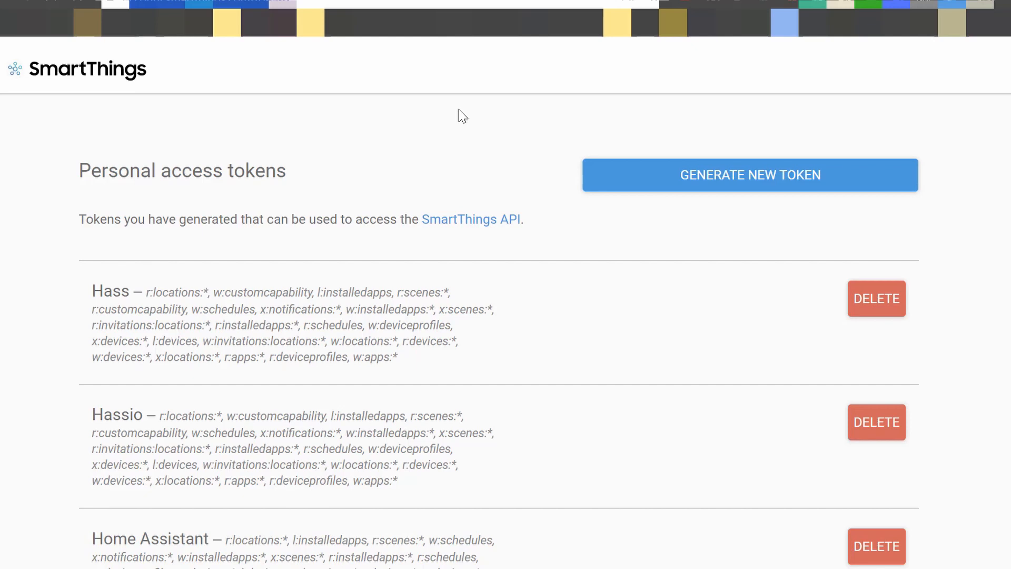
Start a new SmartThings personal access token and name it Hass
{"action": "left_click", "coordinate": [668, 179]}
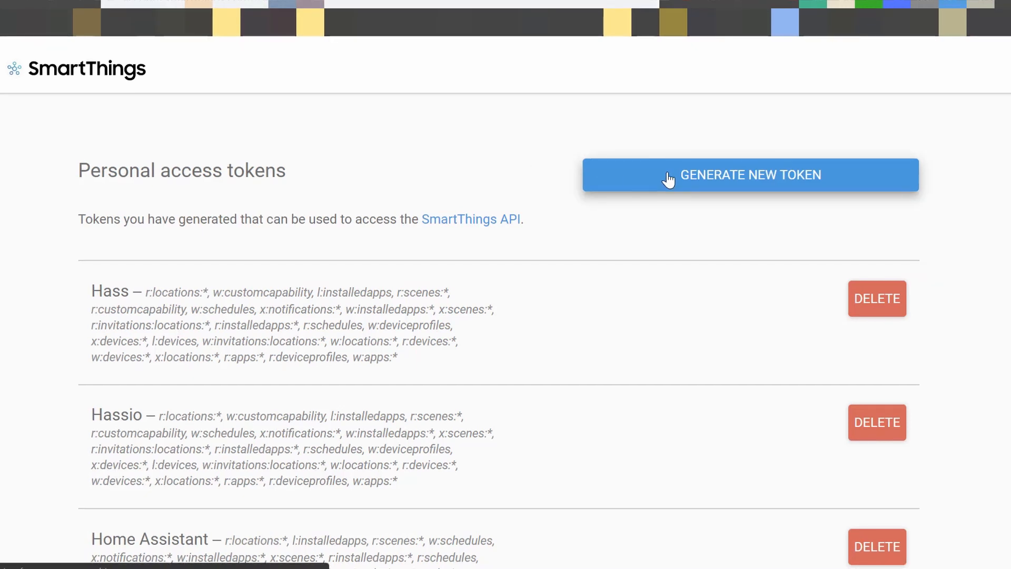
{"action": "left_click", "coordinate": [293, 291]}
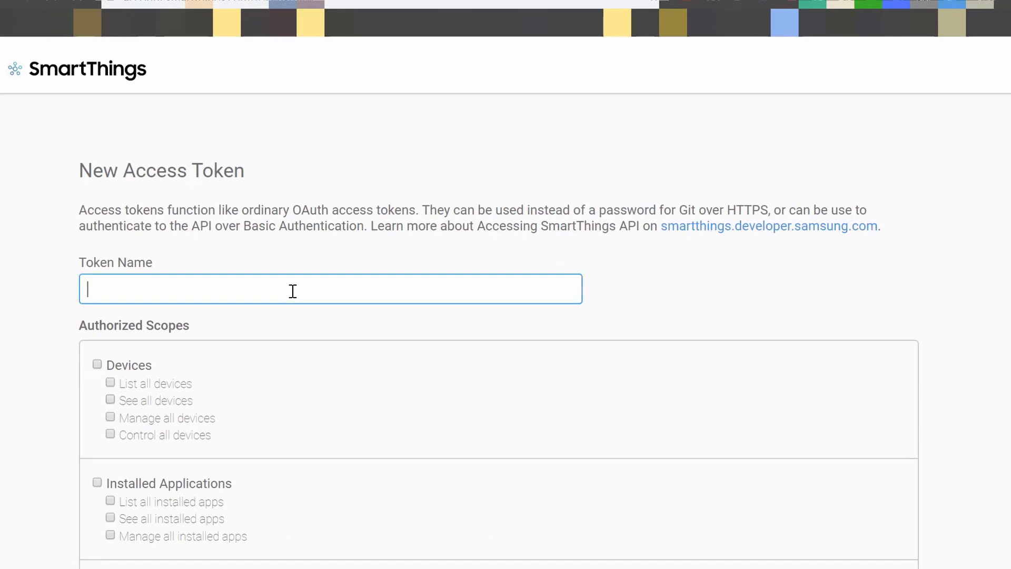
{"action": "type", "text": "Hass"}
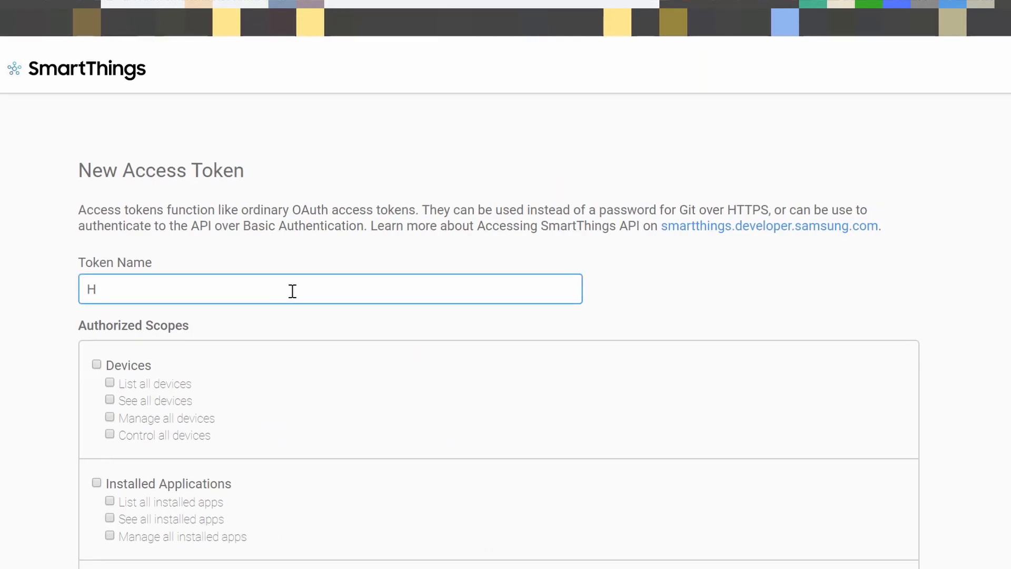
Authorize the token for all Devices, Installed Applications, Locations, Applications, Device Profiles, Schedules and Scenes scopes
{"action": "left_click", "coordinate": [98, 365]}
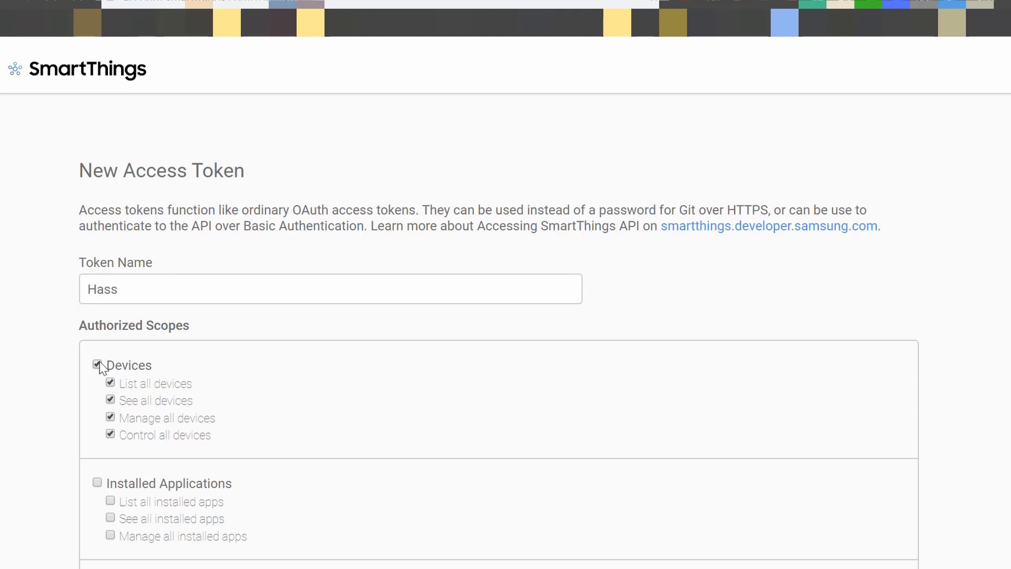
{"action": "scroll", "coordinate": [98, 364], "scroll_direction": "down", "scroll_amount": 3}
{"action": "left_click", "coordinate": [97, 332]}
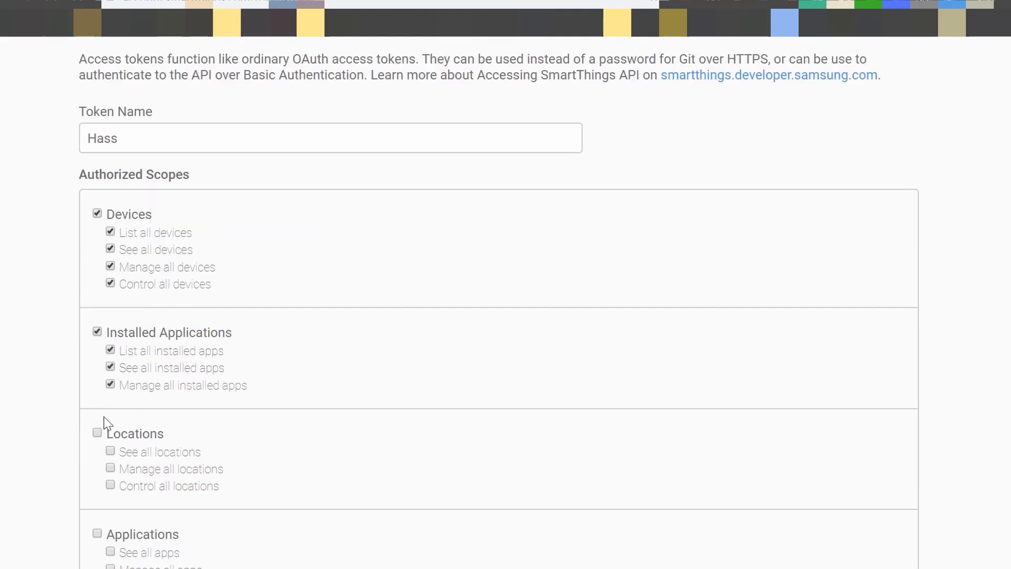
{"action": "left_click", "coordinate": [97, 433]}
{"action": "scroll", "coordinate": [95, 437], "scroll_direction": "down", "scroll_amount": 5}
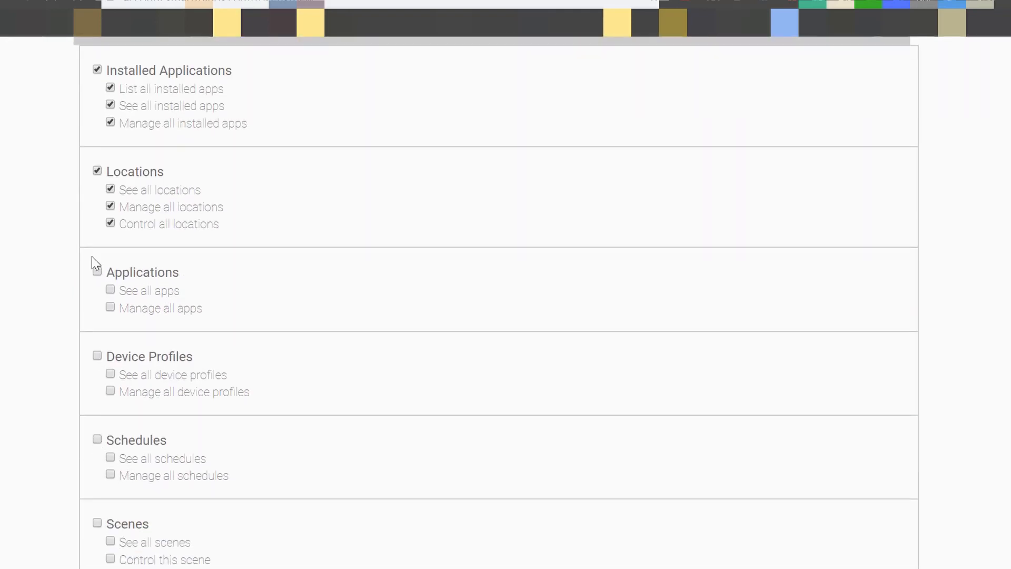
{"action": "left_click", "coordinate": [97, 272]}
{"action": "left_click", "coordinate": [97, 357]}
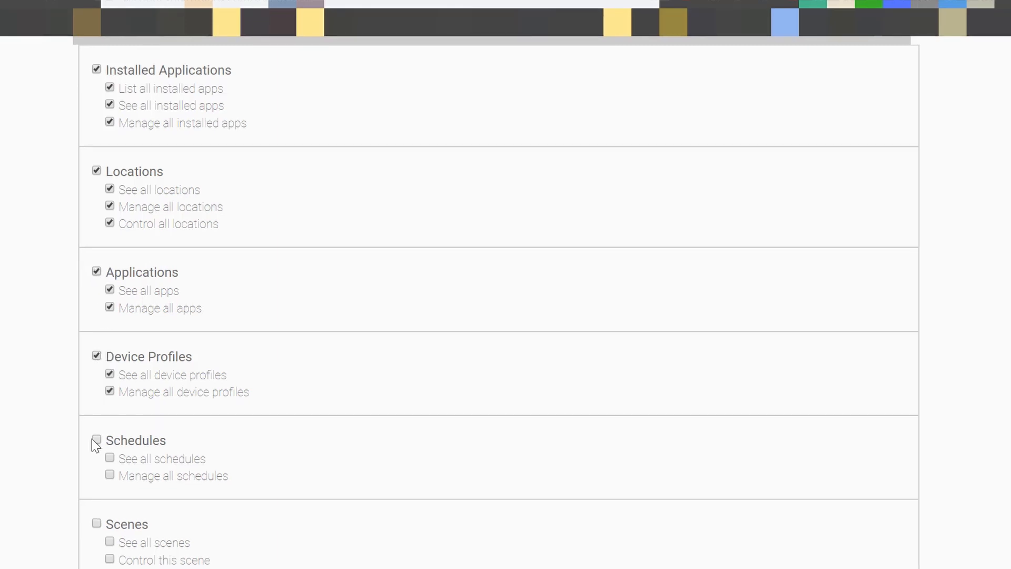
{"action": "left_click", "coordinate": [96, 439]}
{"action": "left_click", "coordinate": [97, 523]}
Authorize the token for all Rules, Notifications, Invitations and Custom Capabilities scopes
{"action": "scroll", "coordinate": [101, 527], "scroll_direction": "down", "scroll_amount": 6}
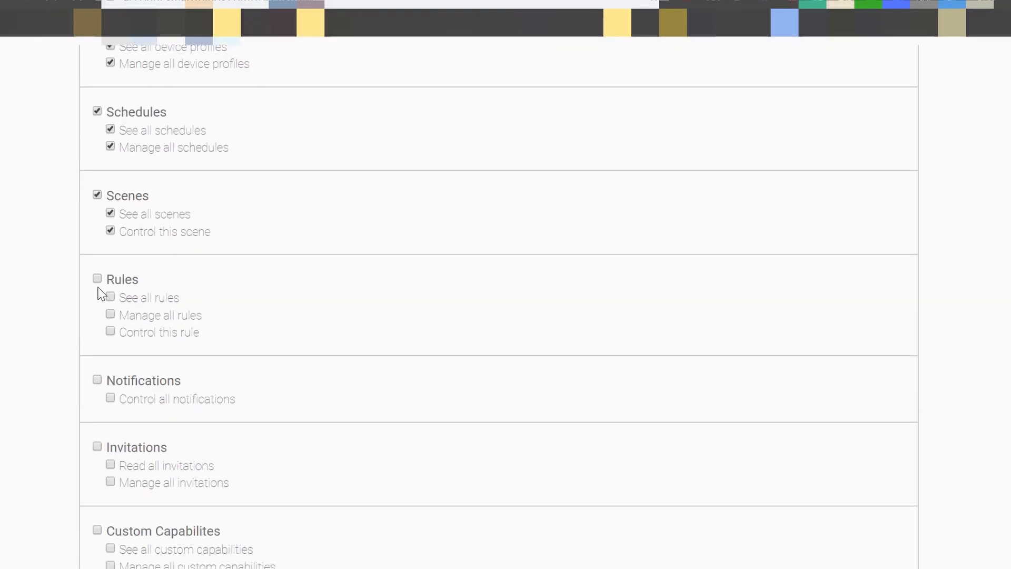
{"action": "left_click", "coordinate": [97, 279]}
{"action": "left_click", "coordinate": [96, 380]}
{"action": "left_click", "coordinate": [97, 447]}
{"action": "left_click", "coordinate": [96, 531]}
Generate the Hass access token and copy it to the clipboard
{"action": "scroll", "coordinate": [369, 527], "scroll_direction": "down", "scroll_amount": 2}
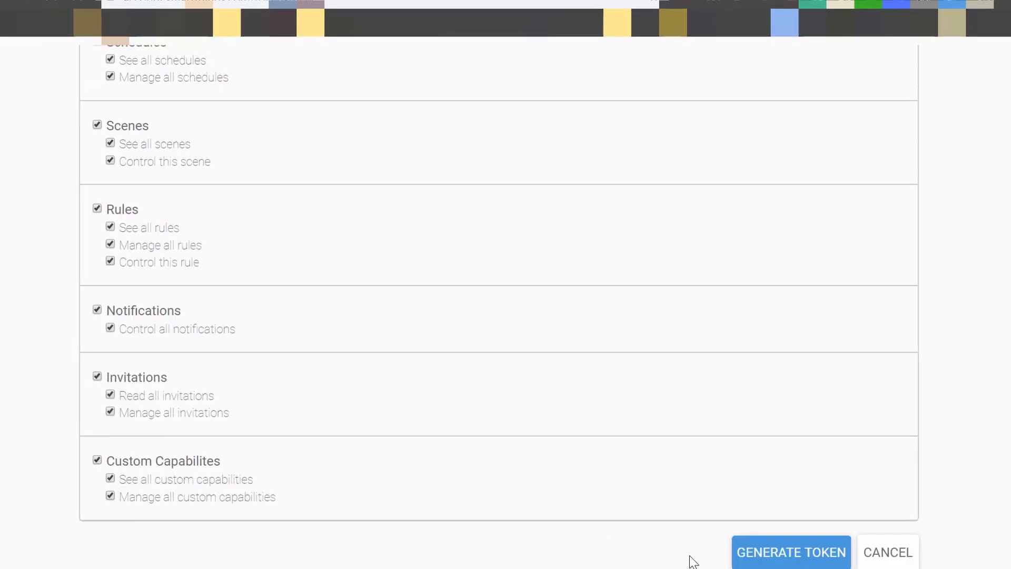
{"action": "left_click", "coordinate": [781, 554]}
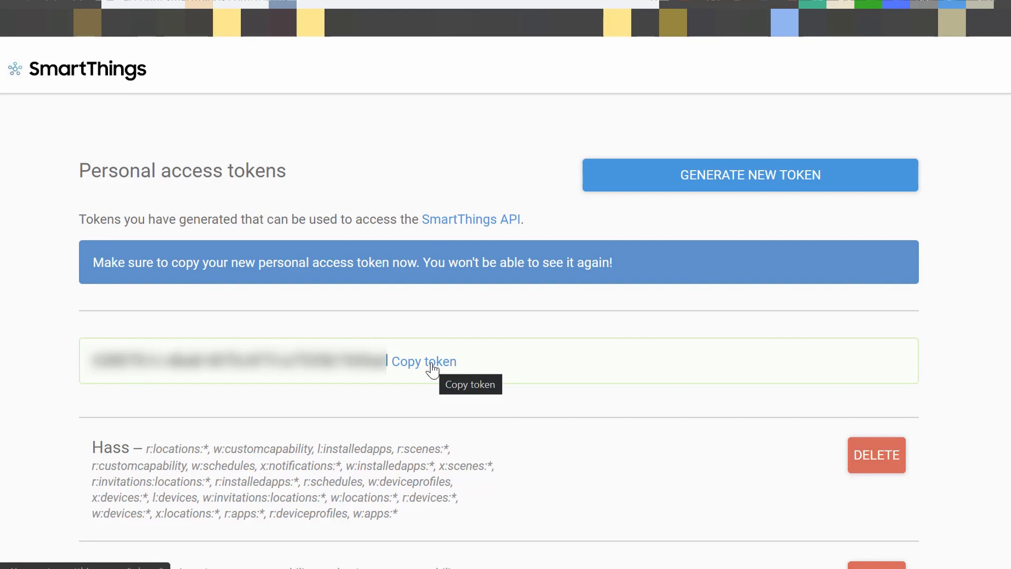
{"action": "left_click", "coordinate": [432, 371]}
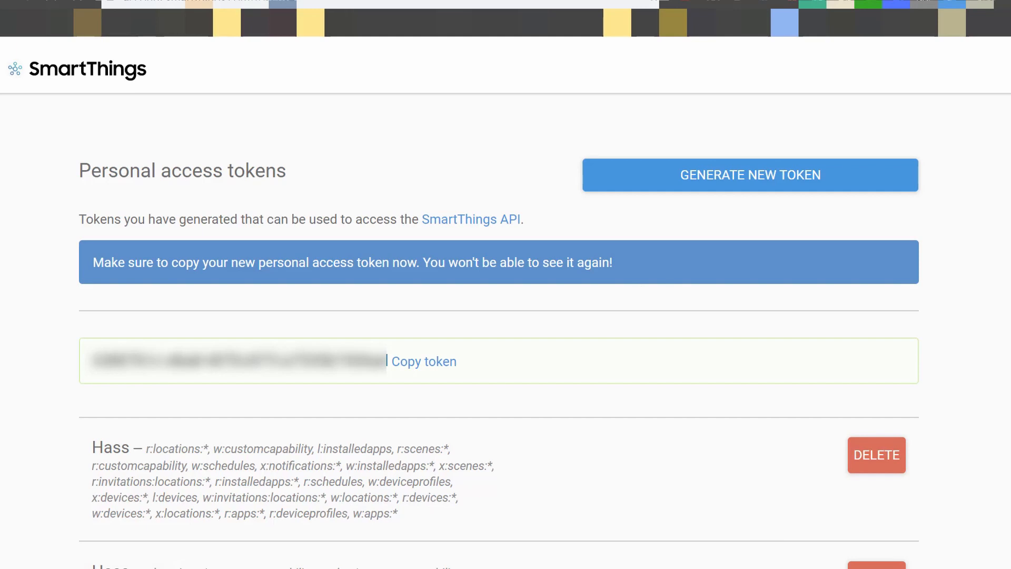
Switch to the Media Vault terminal session and run hass_smartthings_remove with the copied personal access token
{"action": "left_click", "coordinate": [374, 568]}
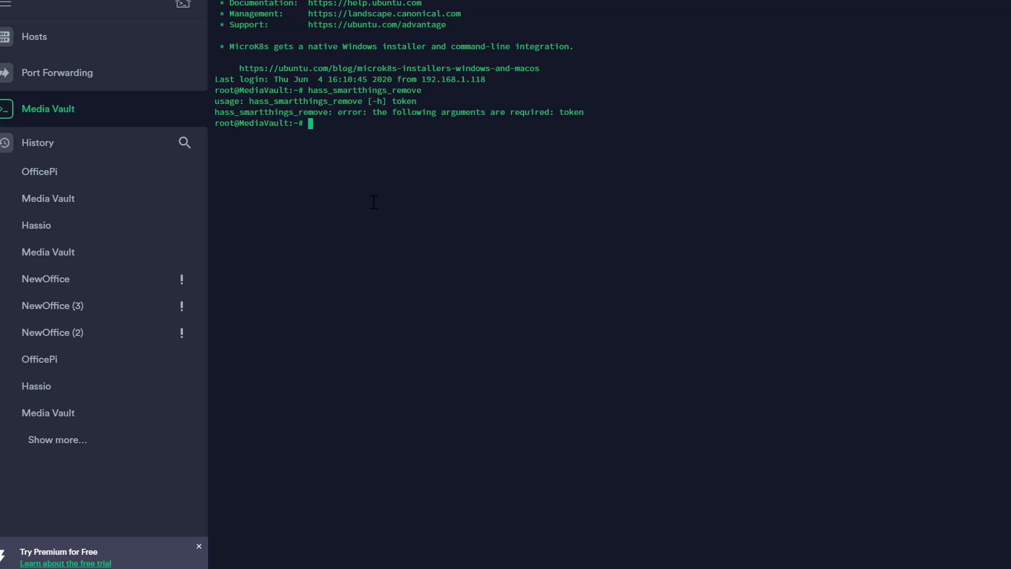
{"action": "key", "text": "alt+Tab"}
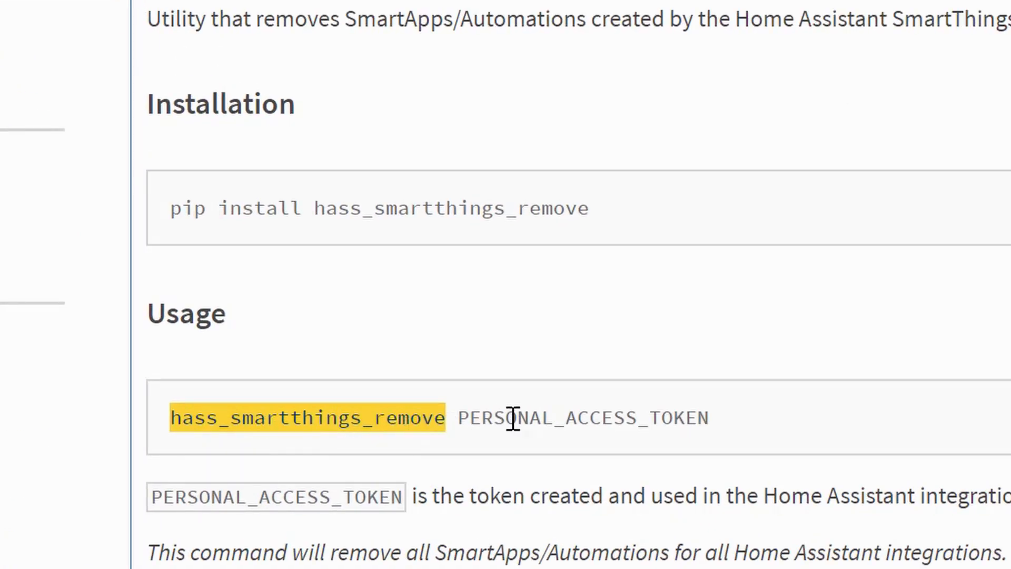
{"action": "key", "text": "alt+Tab"}
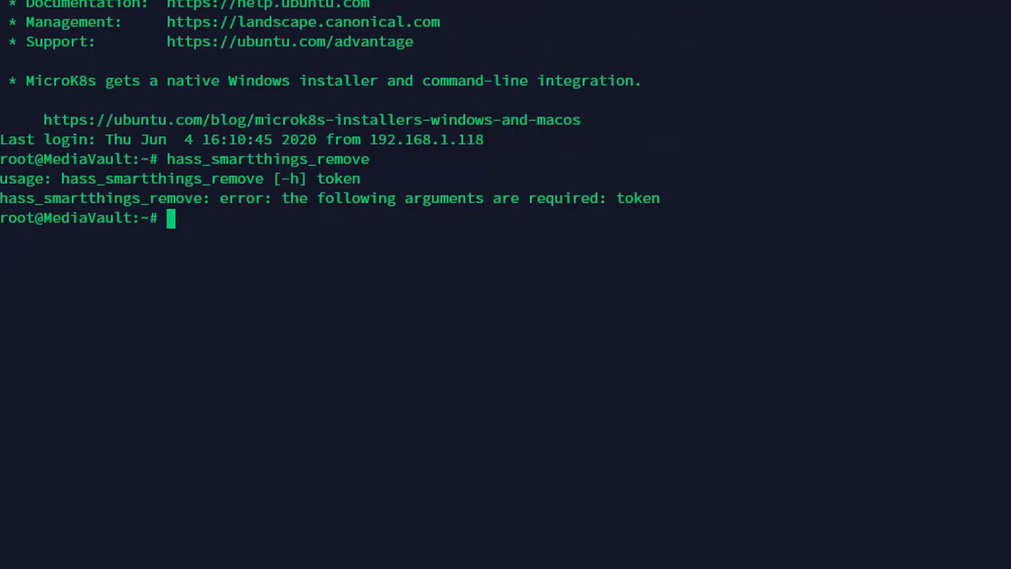
{"action": "key", "text": "Up"}
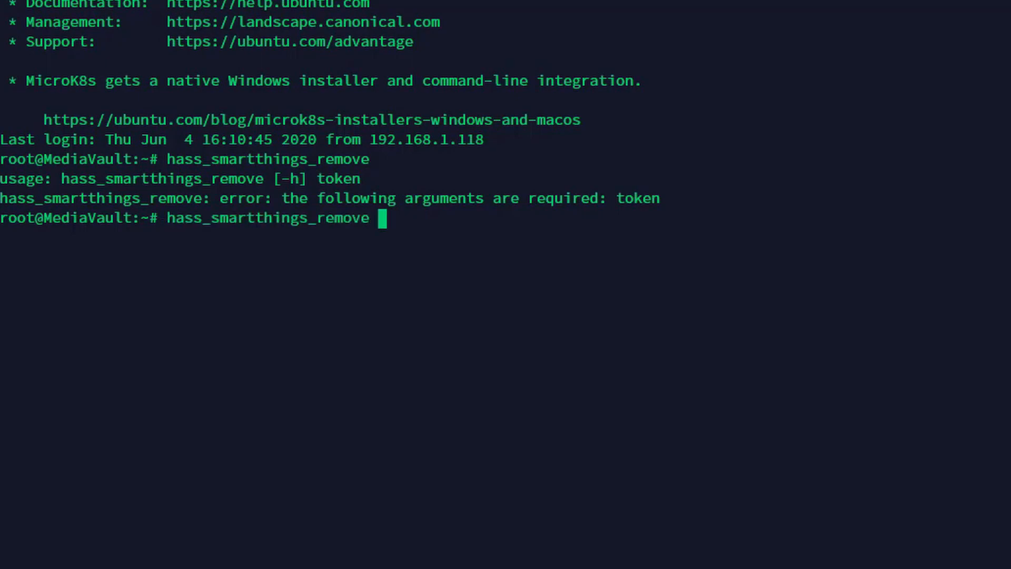
{"action": "key", "text": "ctrl+shift+v"}
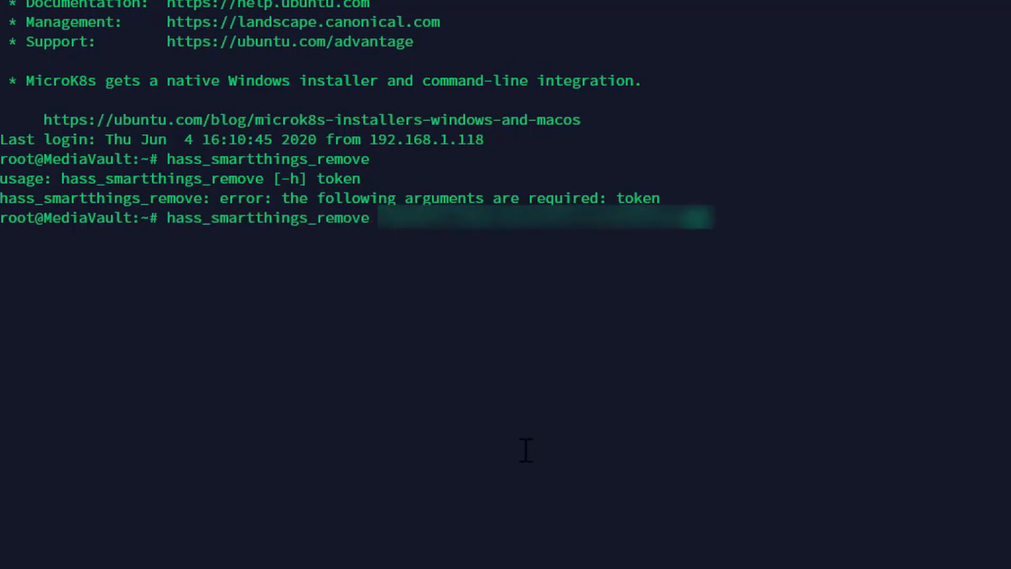
{"action": "key", "text": "Return"}
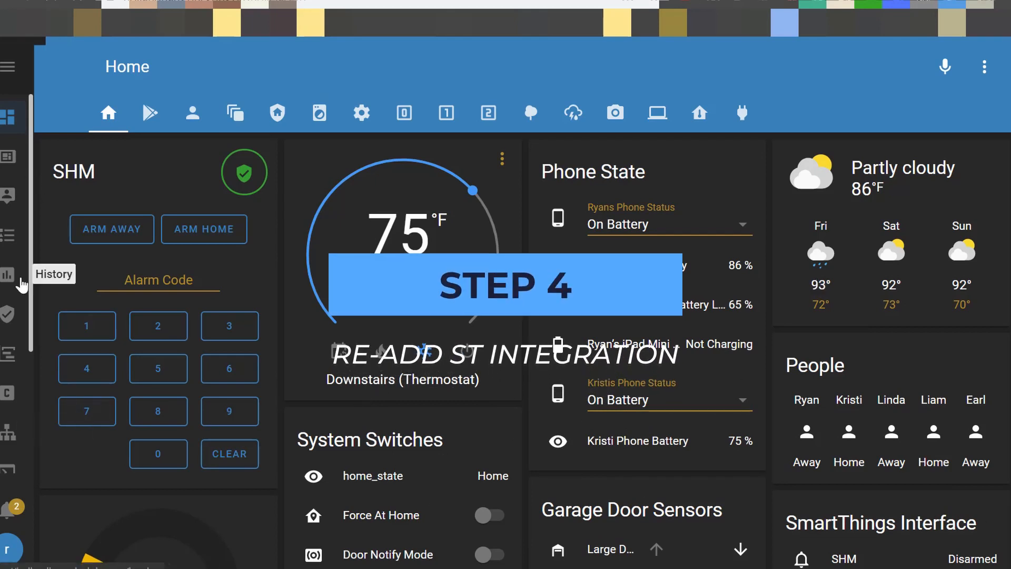
Switch to Home Assistant's integrations configuration and start setting up a new SmartThings integration
{"action": "scroll", "coordinate": [16, 284], "scroll_direction": "down", "scroll_amount": 3}
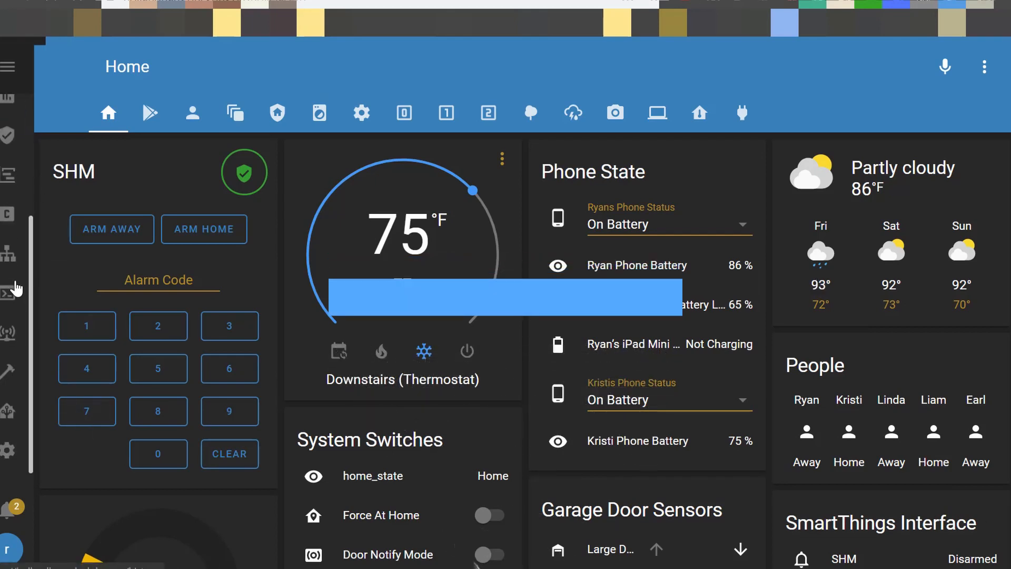
{"action": "left_click", "coordinate": [6, 453]}
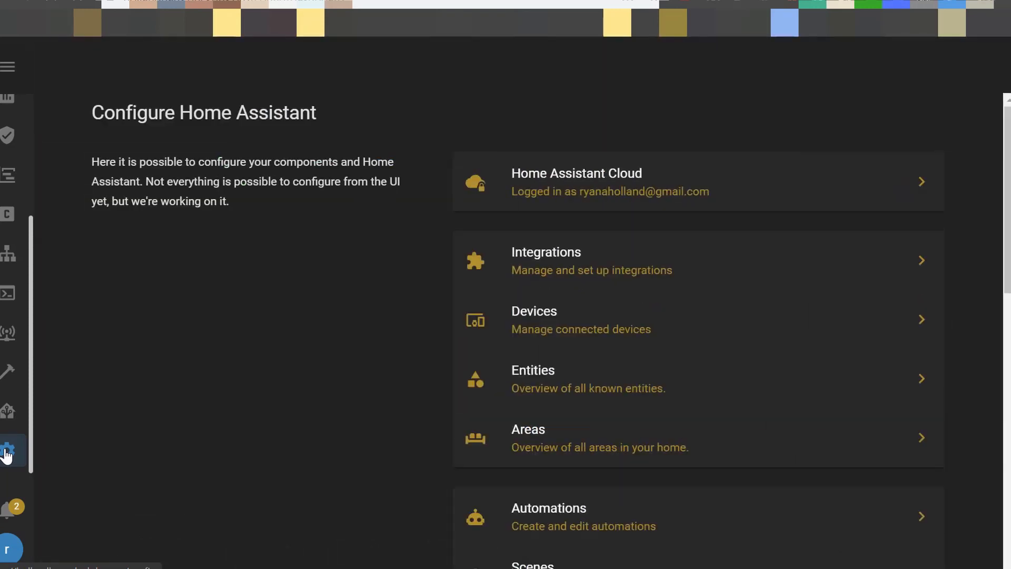
{"action": "left_click", "coordinate": [545, 273]}
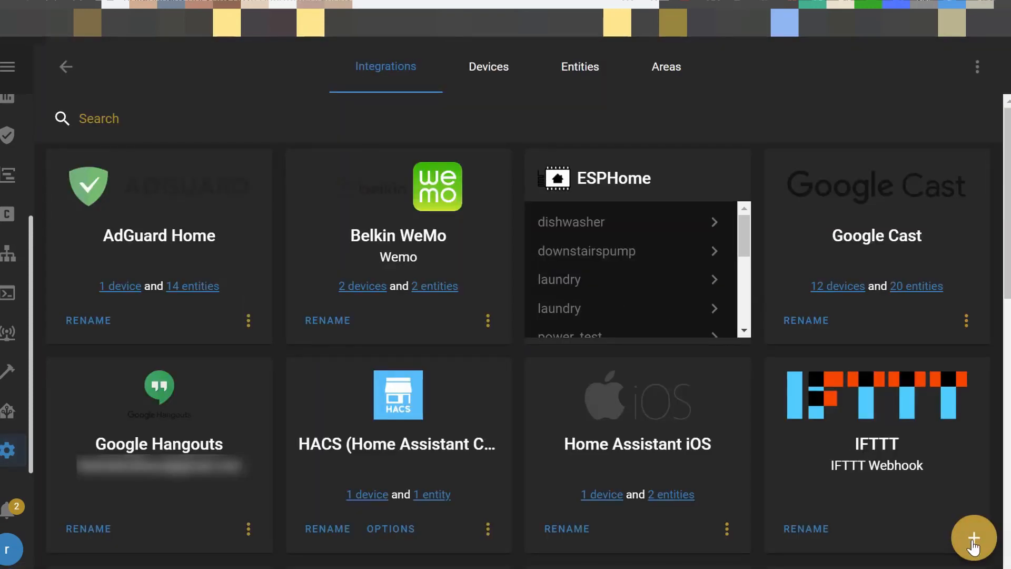
{"action": "left_click", "coordinate": [973, 543]}
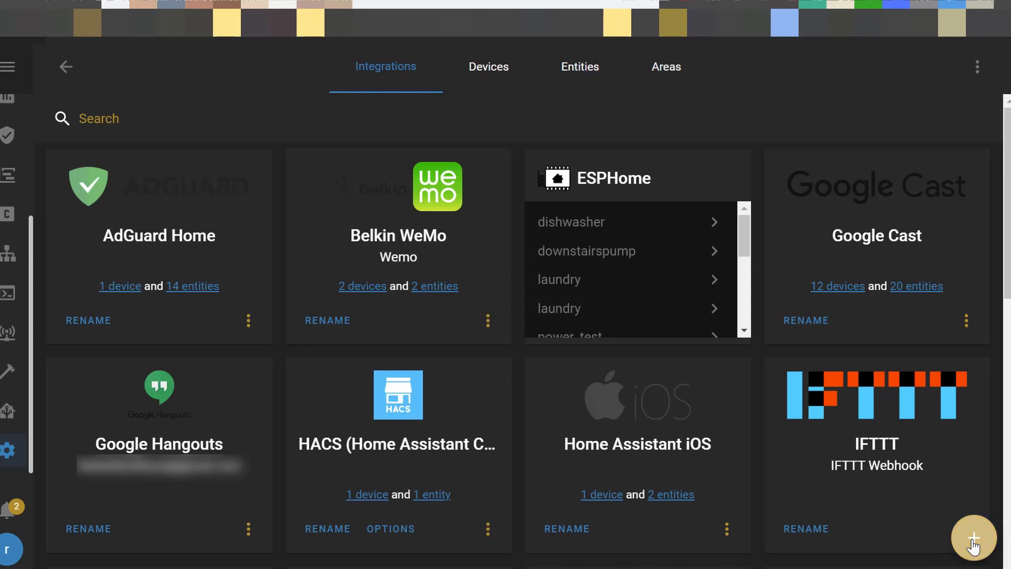
{"action": "type", "text": "sm"}
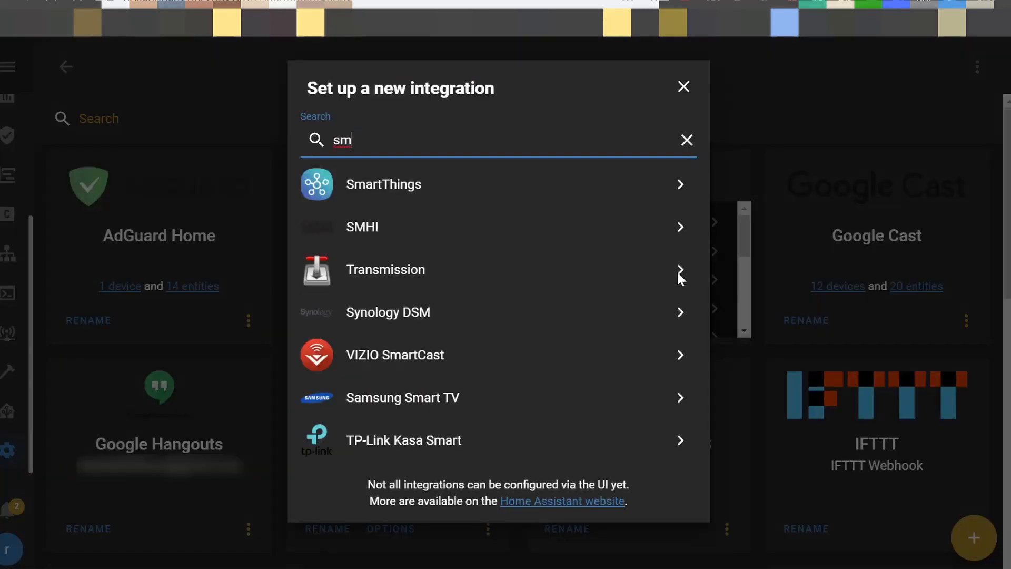
{"action": "left_click", "coordinate": [472, 185]}
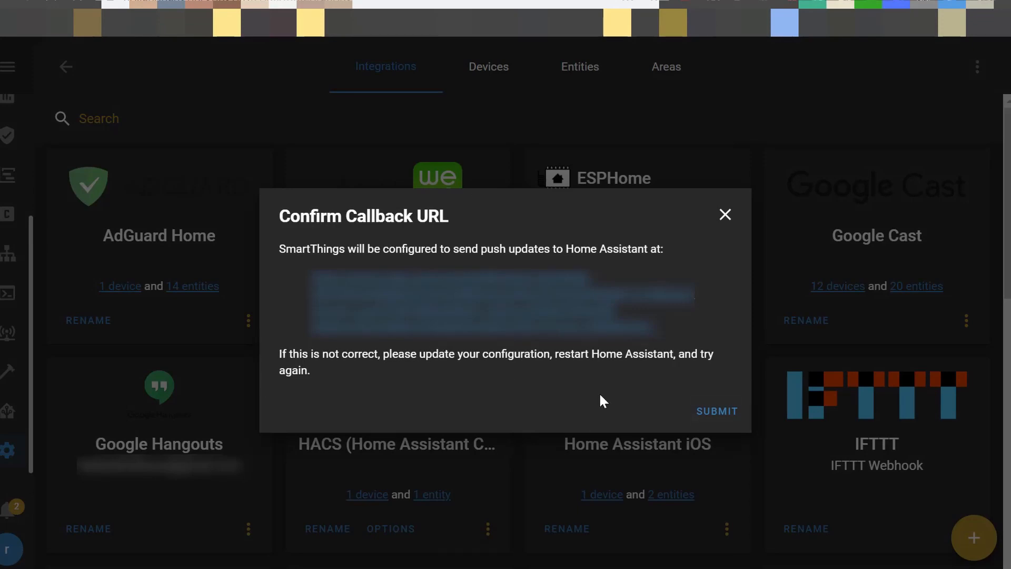
Accept the SmartThings callback URL and submit the copied personal access token
{"action": "left_click", "coordinate": [709, 417]}
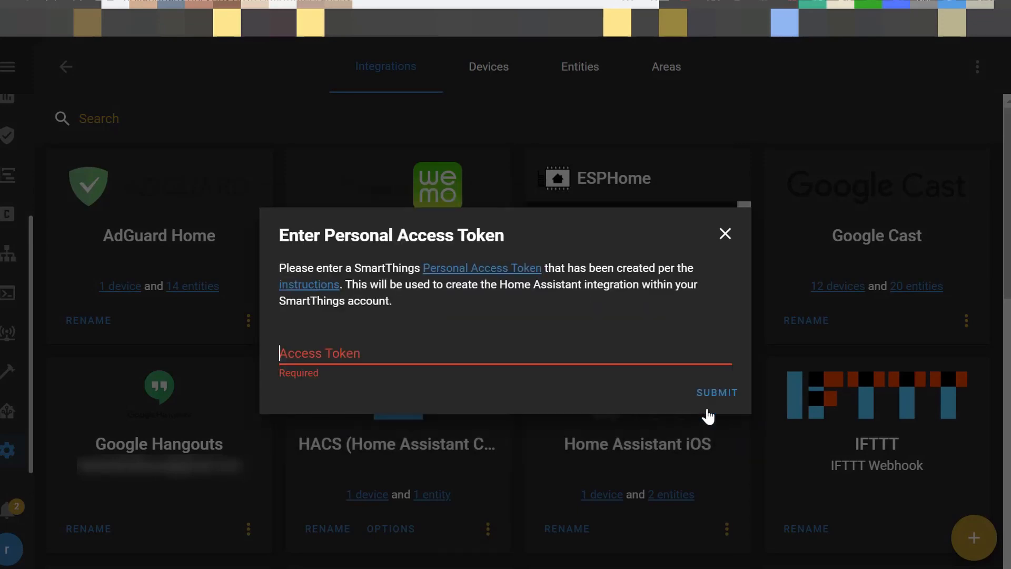
{"action": "key", "text": "ctrl+v"}
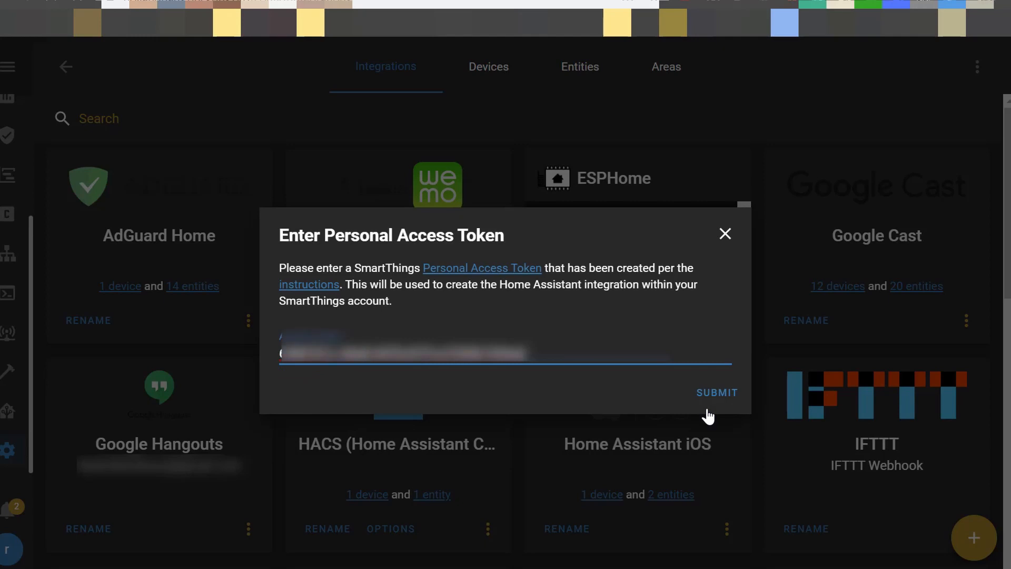
{"action": "left_click", "coordinate": [706, 393]}
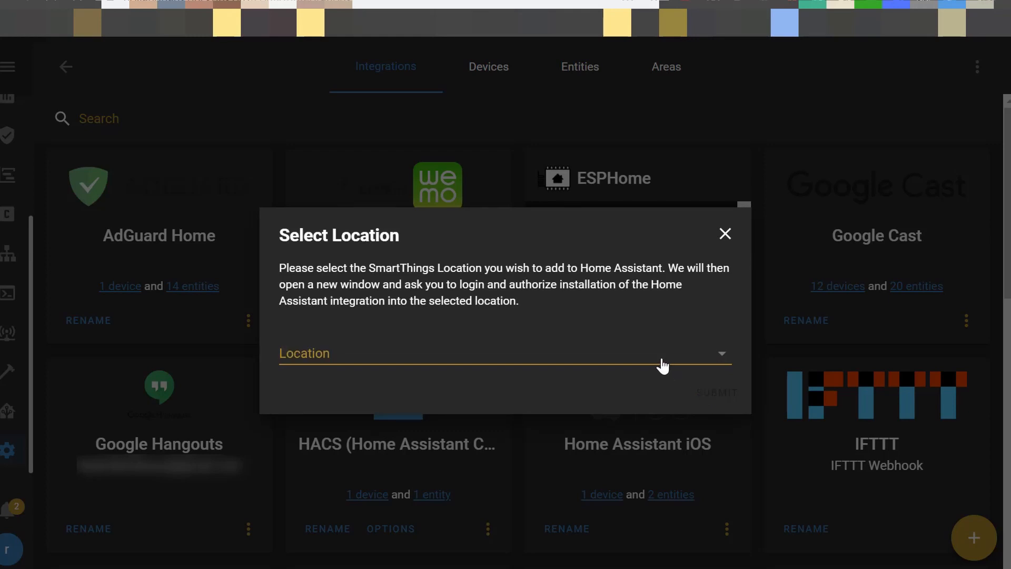
Choose Home as the SmartThings location for the integration and submit it
{"action": "left_click", "coordinate": [661, 360]}
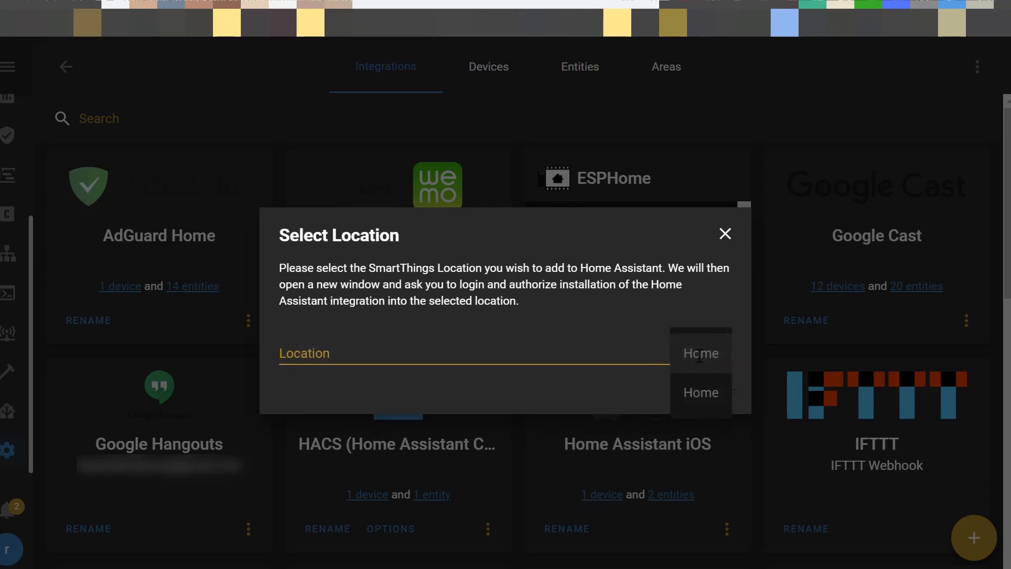
{"action": "left_click", "coordinate": [700, 357]}
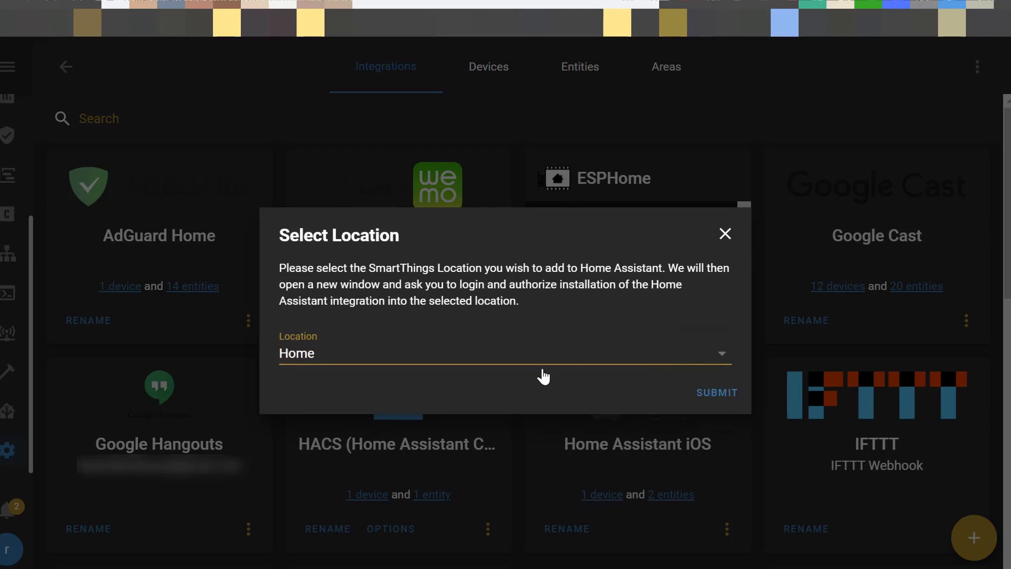
{"action": "left_click", "coordinate": [718, 393]}
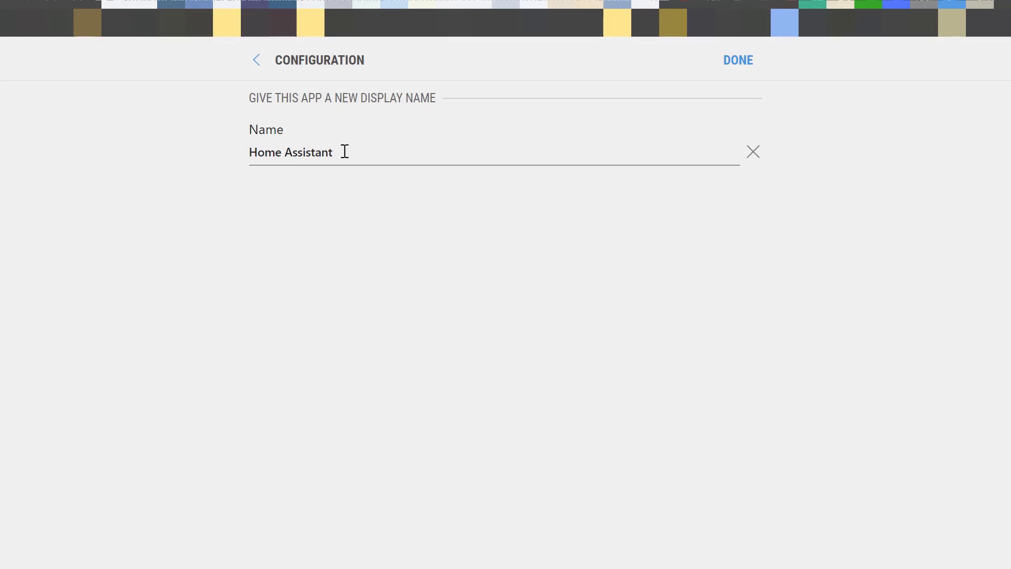
Keep the display name Home Assistant, allow it access to all SmartThings devices, and finish the setup without assigning areas
{"action": "left_click", "coordinate": [738, 61]}
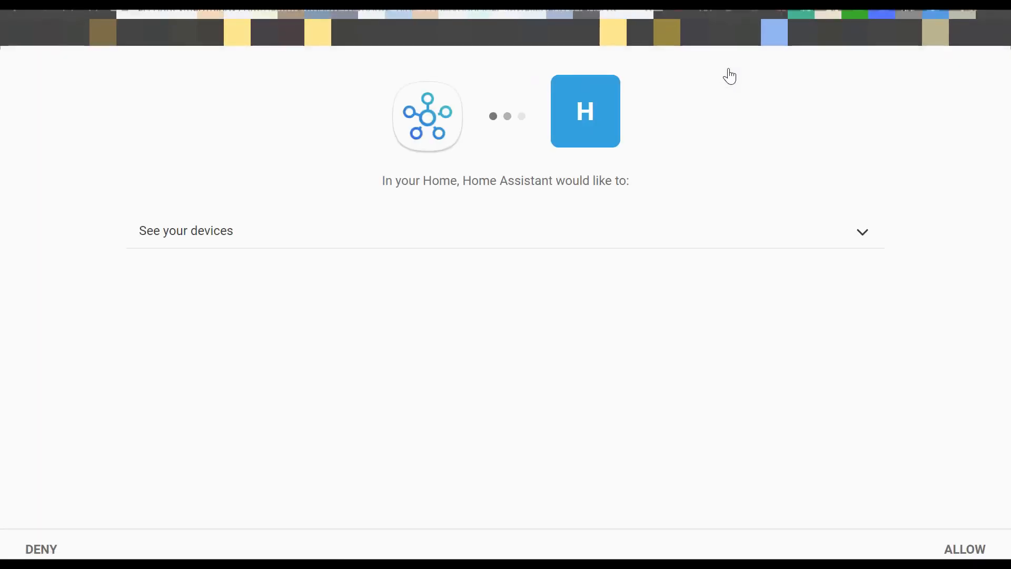
{"action": "left_click", "coordinate": [537, 230]}
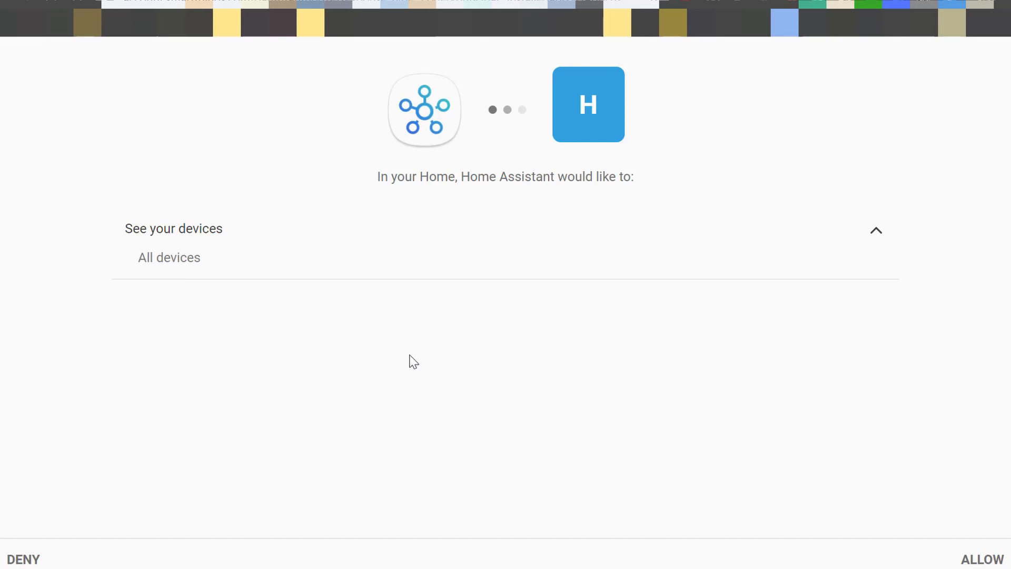
{"action": "left_click", "coordinate": [983, 560]}
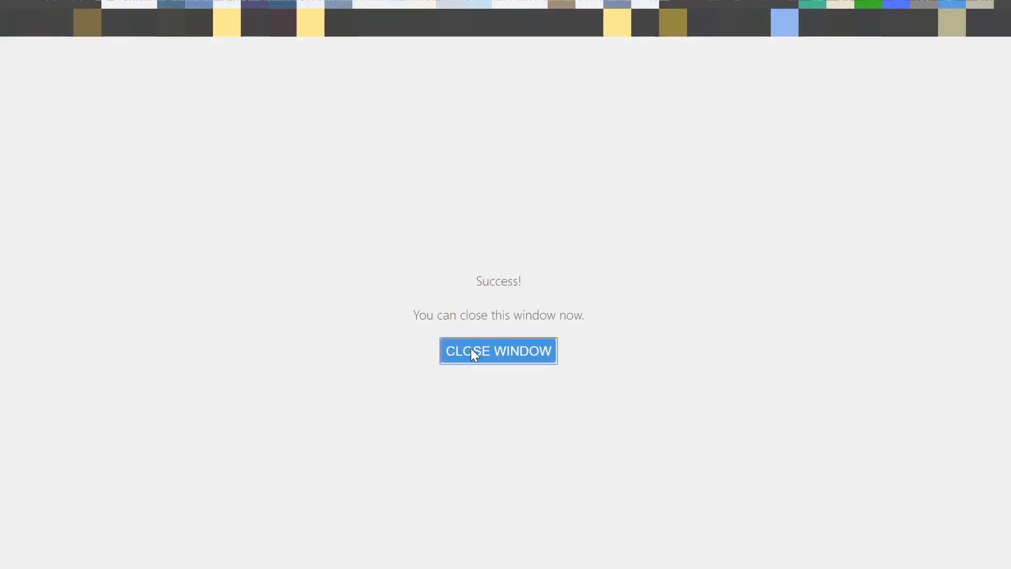
{"action": "left_click", "coordinate": [471, 349]}
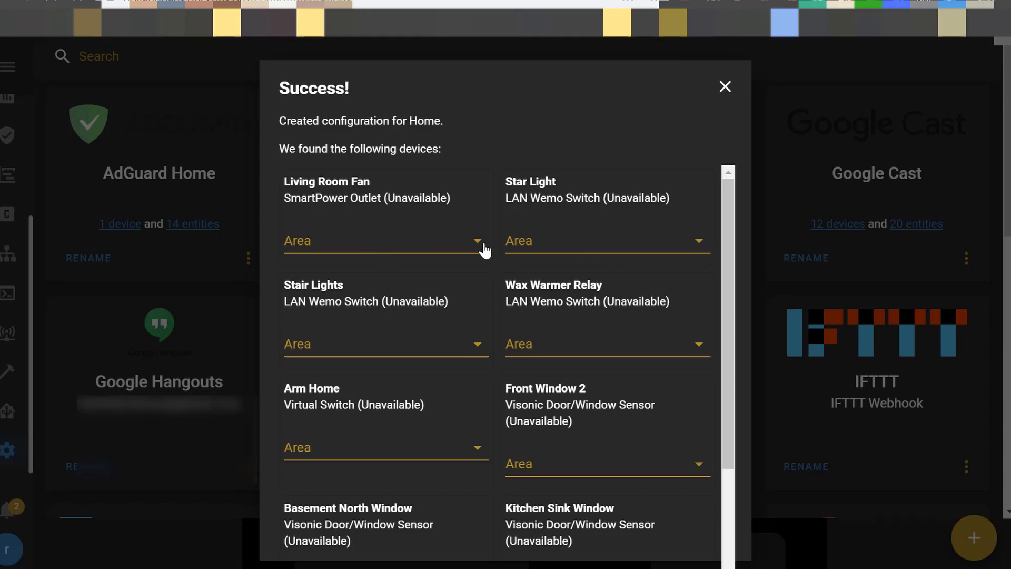
{"action": "left_click", "coordinate": [724, 86]}
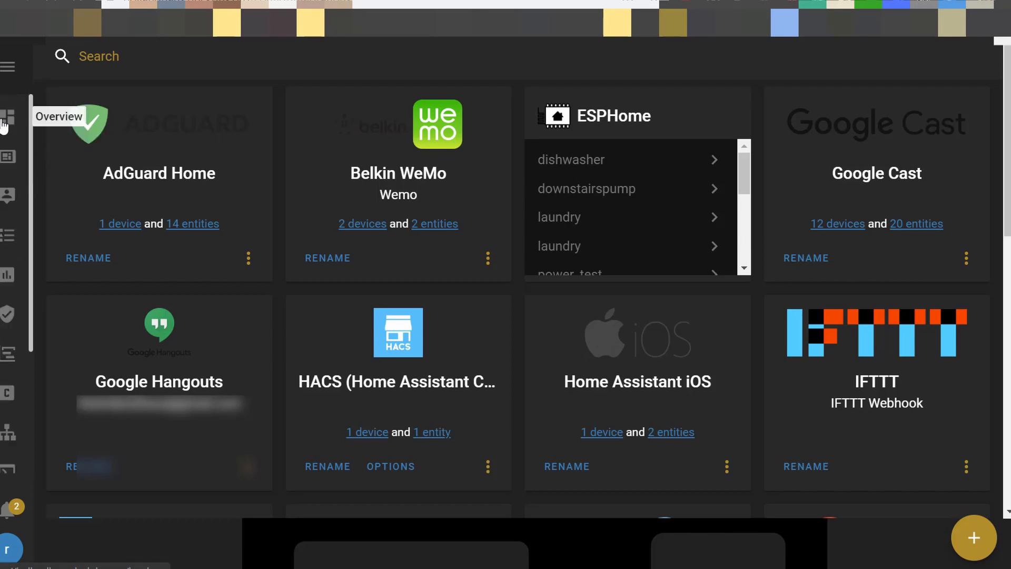
Check the SmartThings device states on the first-floor, second-floor and basement views of the overview dashboard
{"action": "left_click", "coordinate": [4, 124]}
{"action": "left_click", "coordinate": [448, 66]}
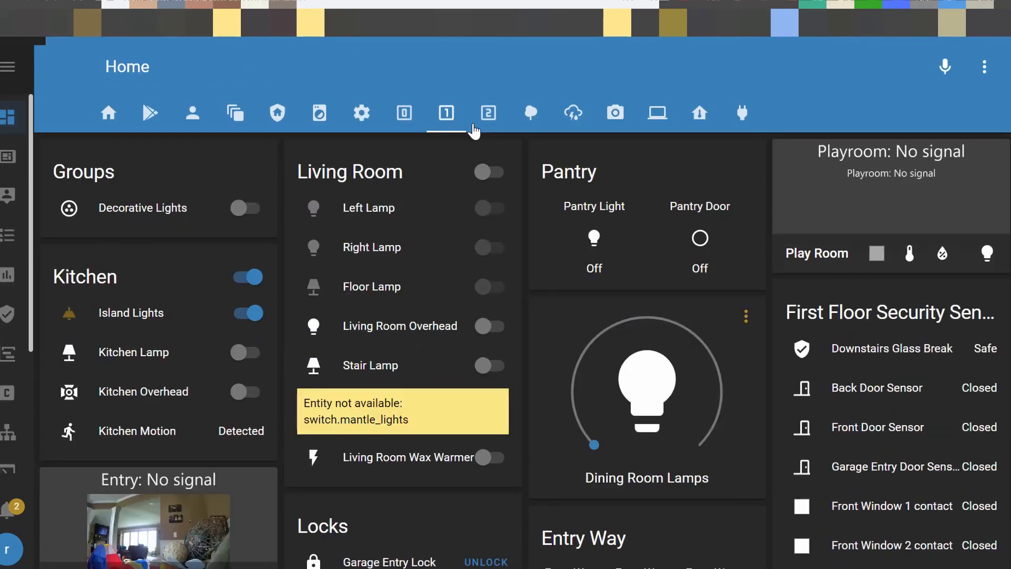
{"action": "left_click", "coordinate": [475, 128]}
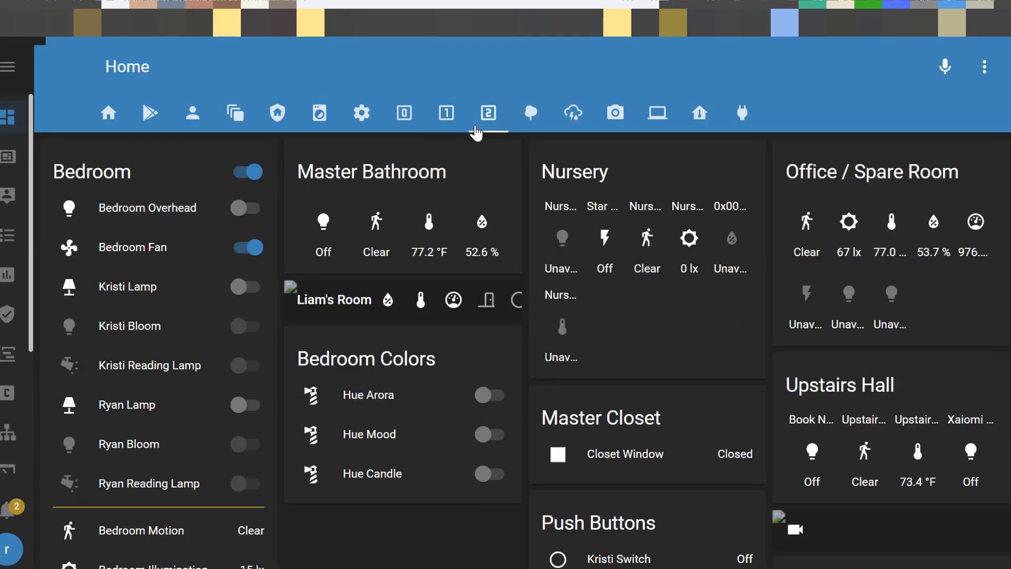
{"action": "left_click", "coordinate": [404, 114]}
{"action": "scroll", "coordinate": [409, 345], "scroll_direction": "down", "scroll_amount": 5}
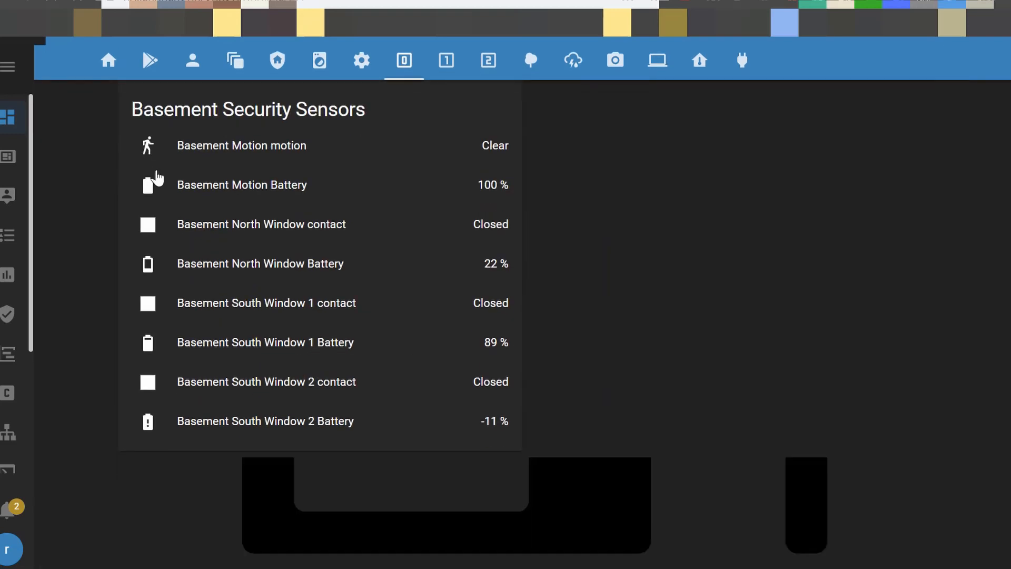